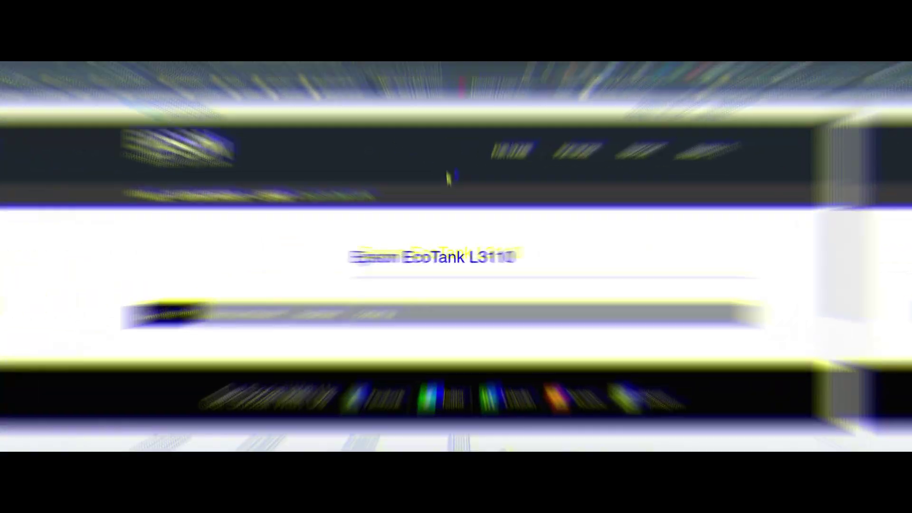
{"action": "scroll", "coordinate": [455, 159], "scroll_direction": "down", "scroll_amount": 4}
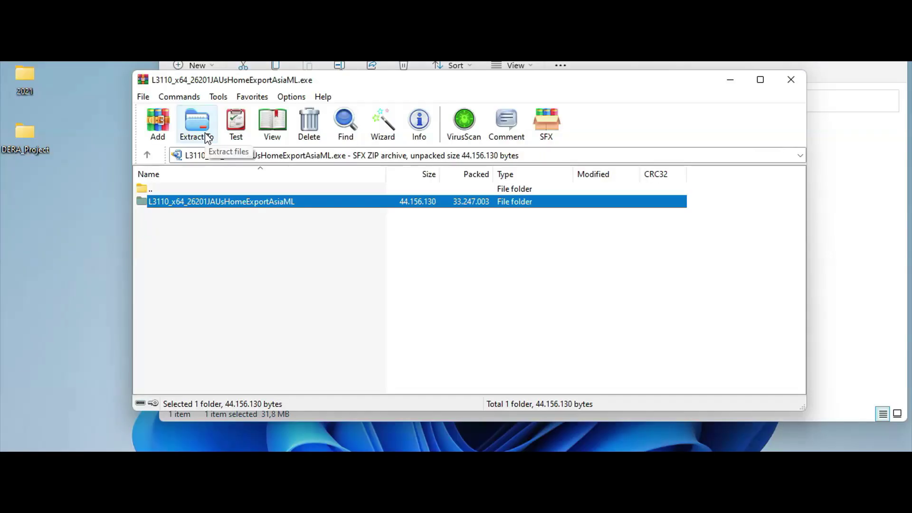
{"action": "left_click", "coordinate": [199, 135]}
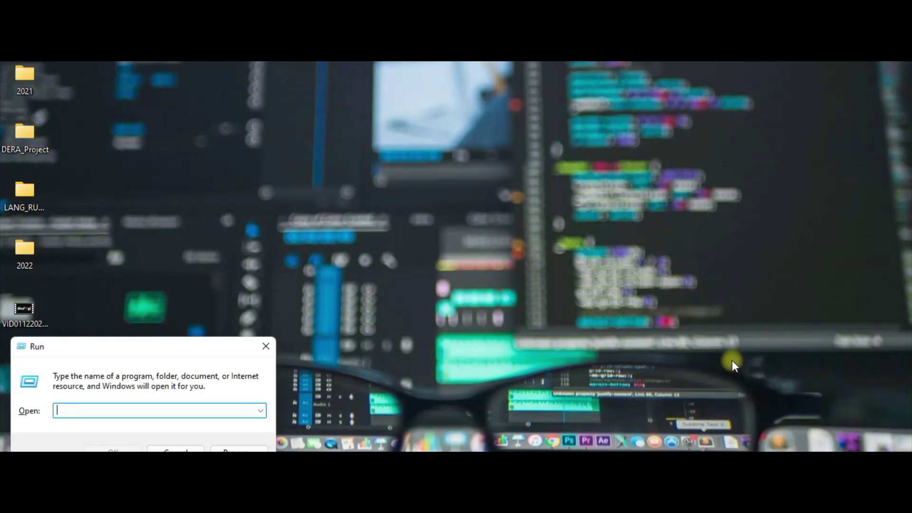
{"action": "type", "text": "cmd"}
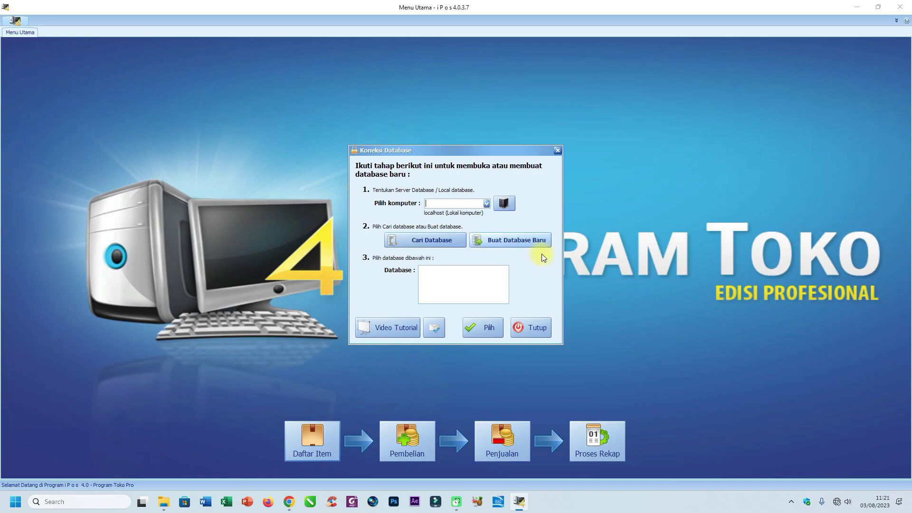
Step: Try to create a new database named contoh on localhost
{"action": "left_click", "coordinate": [534, 242]}
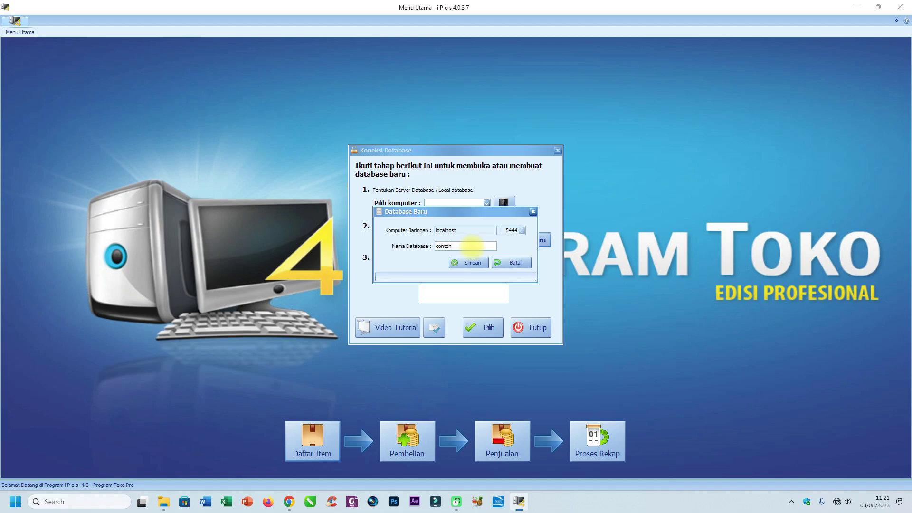
{"action": "left_click", "coordinate": [481, 264]}
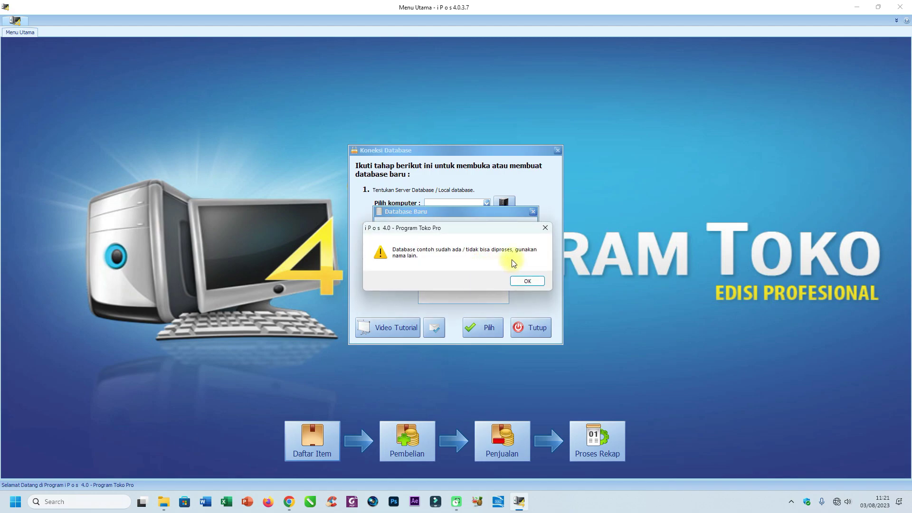
{"action": "left_click", "coordinate": [544, 233]}
{"action": "left_click", "coordinate": [521, 265]}
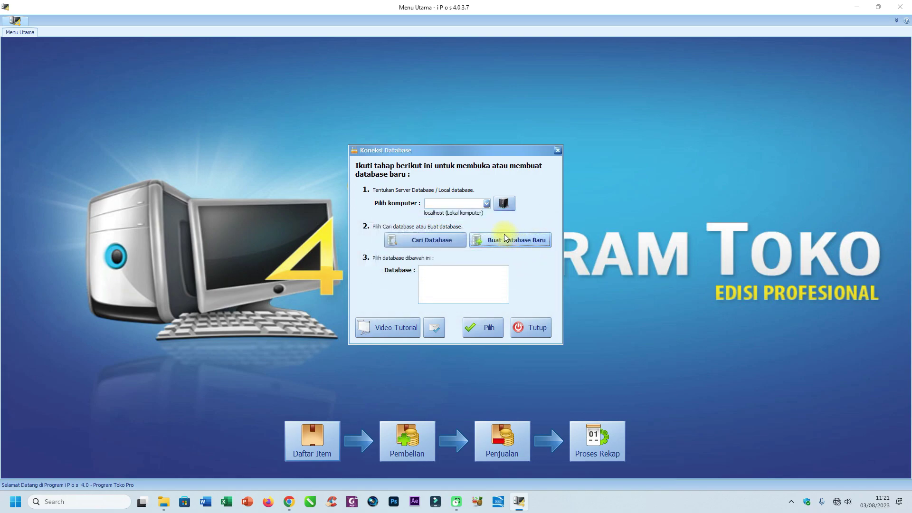
Step: Search for the local databases, connect to contoh, and log in as admin with the account password
{"action": "left_click", "coordinate": [445, 243]}
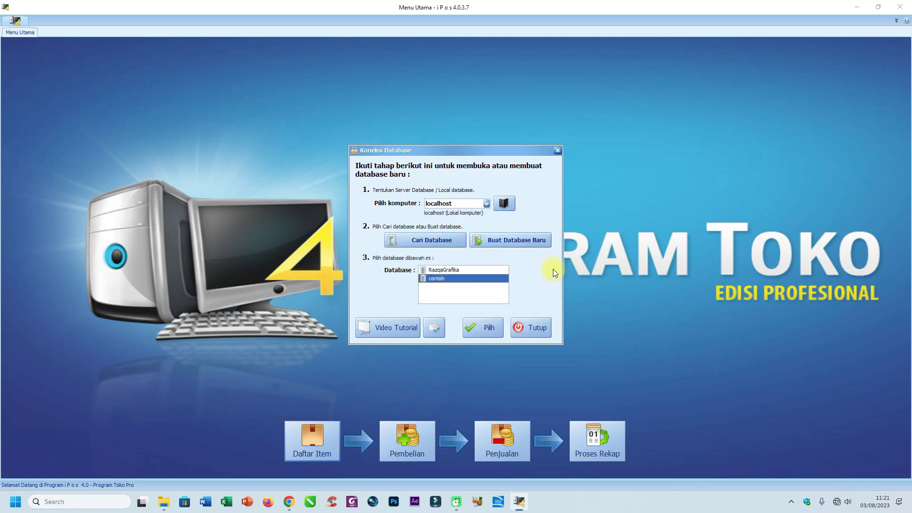
{"action": "left_click", "coordinate": [488, 327]}
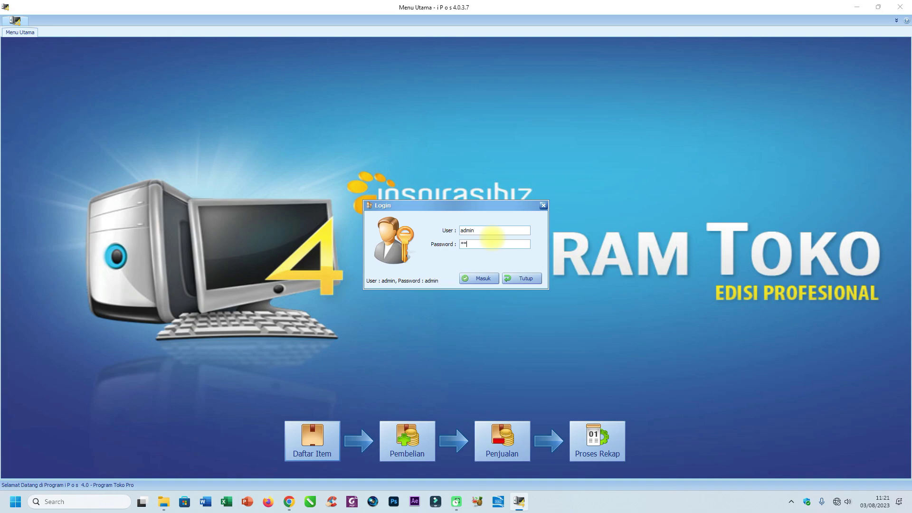
{"action": "key", "text": "Return"}
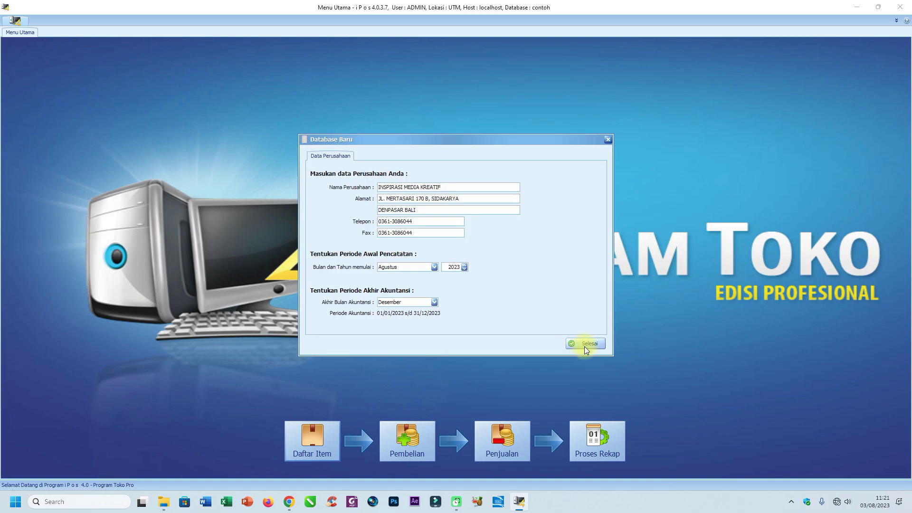
Step: Accept the prefilled company data and accounting periods, and display the item list for item type Barang
{"action": "left_click", "coordinate": [583, 341]}
{"action": "left_click", "coordinate": [487, 281]}
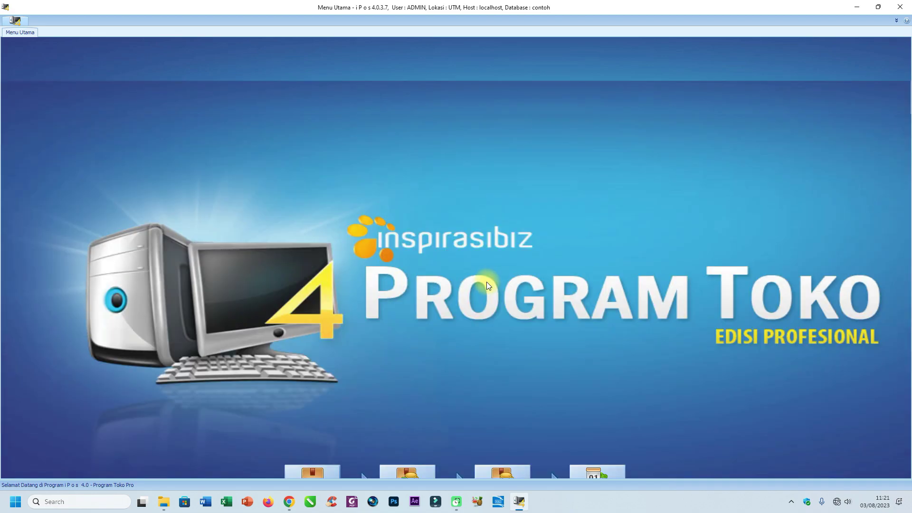
{"action": "left_click", "coordinate": [46, 42]}
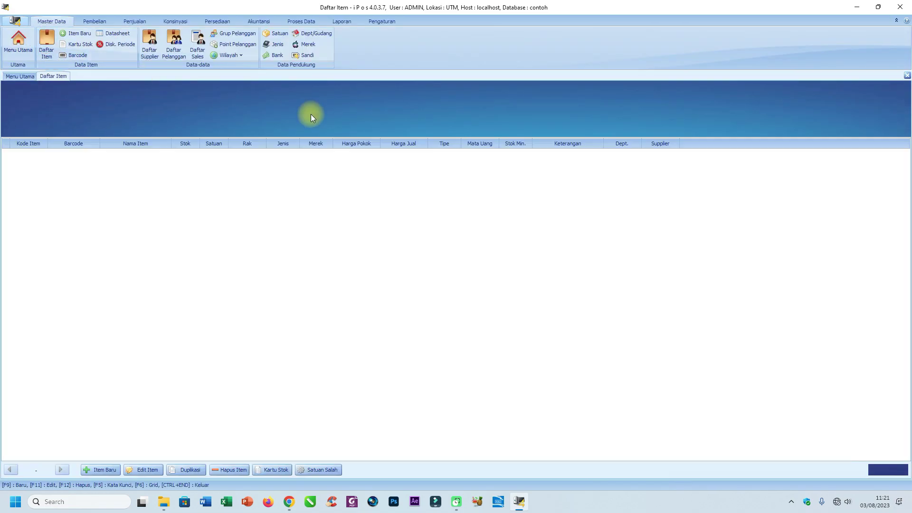
{"action": "left_click", "coordinate": [62, 103]}
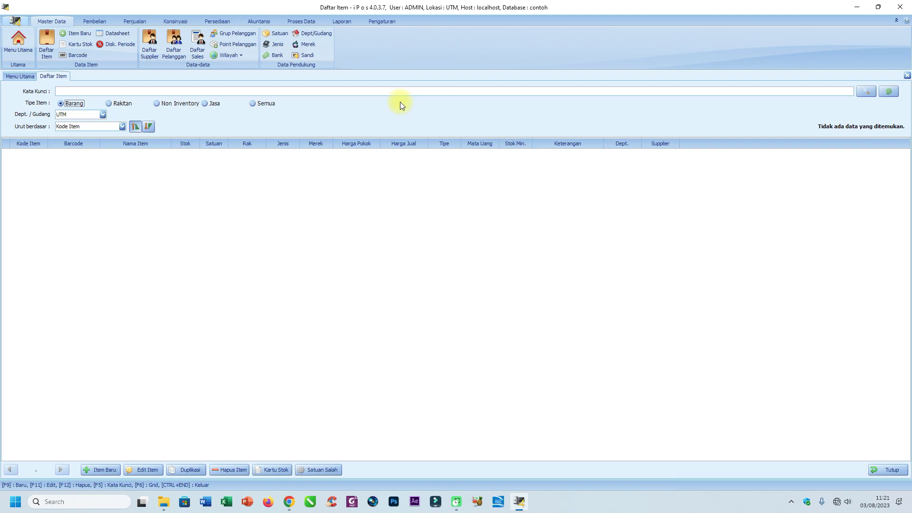
Step: Start importing item data from Excel and open the sample import file that the import dialog provides
{"action": "left_click", "coordinate": [387, 20]}
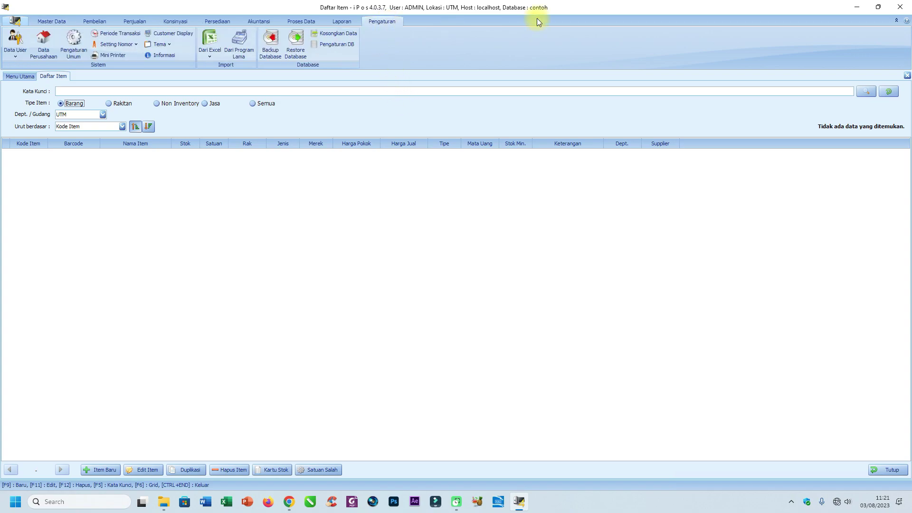
{"action": "left_click", "coordinate": [209, 58]}
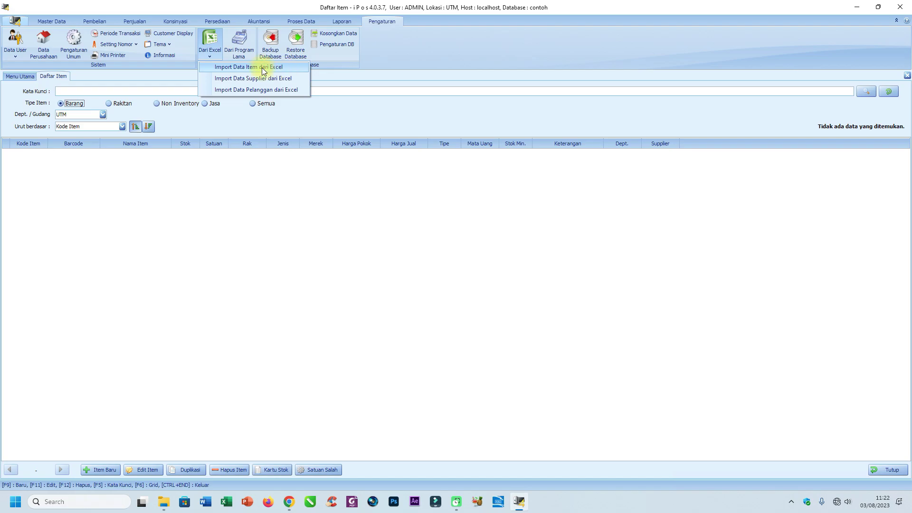
{"action": "left_click", "coordinate": [243, 67]}
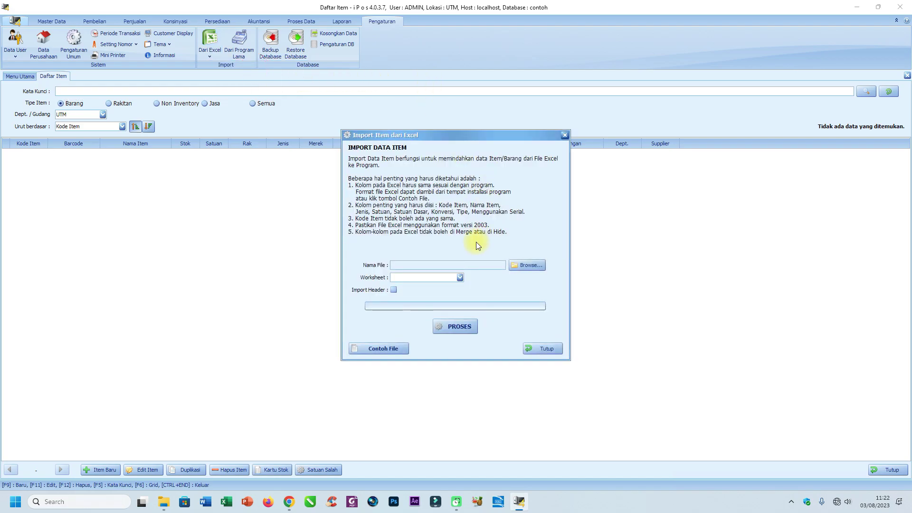
{"action": "left_click", "coordinate": [389, 349]}
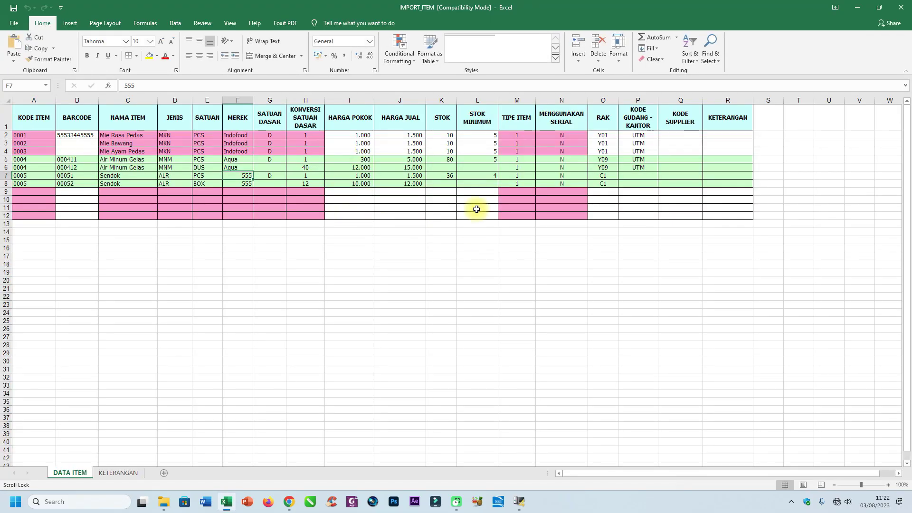
Step: Examine the sample item sheet's columns from KODE ITEM to KETERANGAN using the first item row, and close the workbook
{"action": "left_click", "coordinate": [503, 199]}
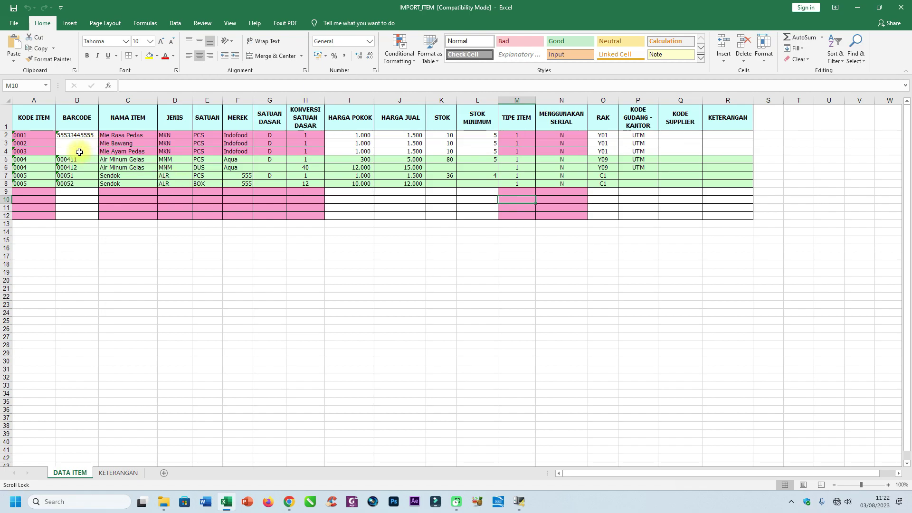
{"action": "left_click", "coordinate": [29, 135]}
{"action": "left_click", "coordinate": [79, 136]}
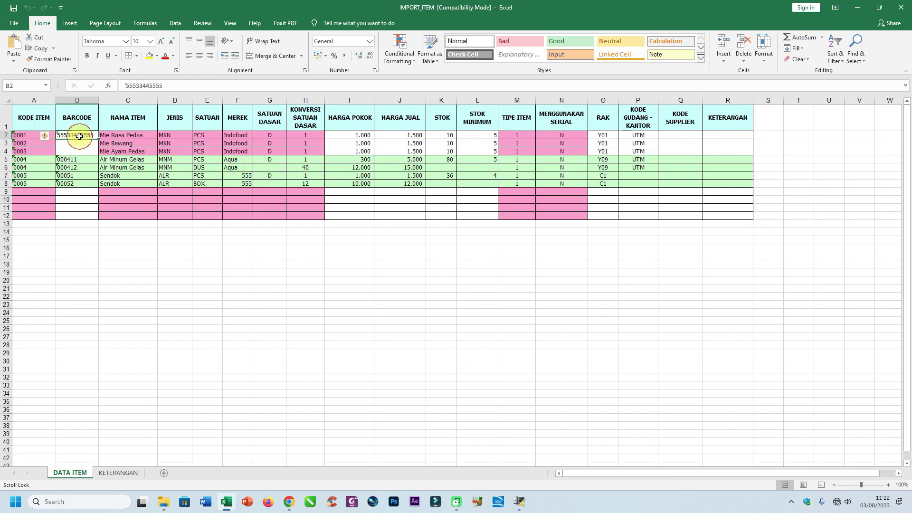
{"action": "left_click", "coordinate": [140, 135]}
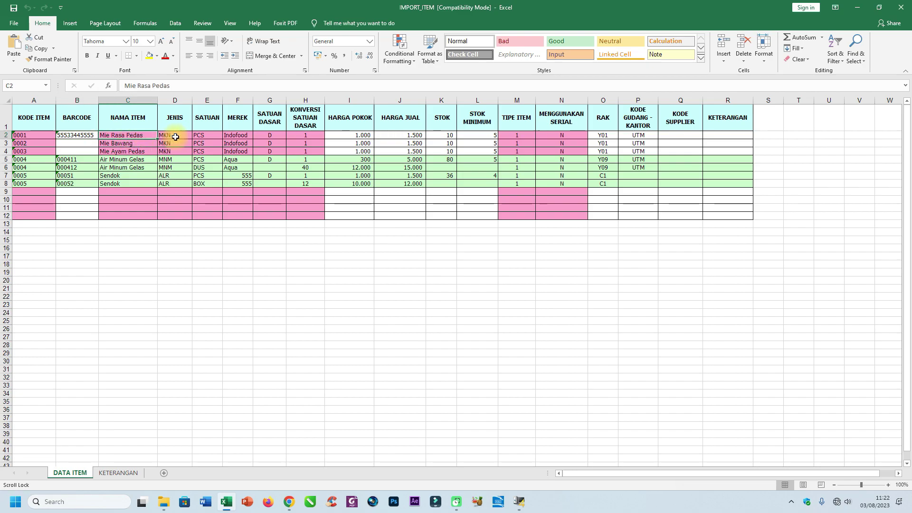
{"action": "left_click", "coordinate": [173, 136]}
{"action": "left_click", "coordinate": [217, 135]}
{"action": "left_click", "coordinate": [240, 135]}
{"action": "left_click", "coordinate": [266, 135]}
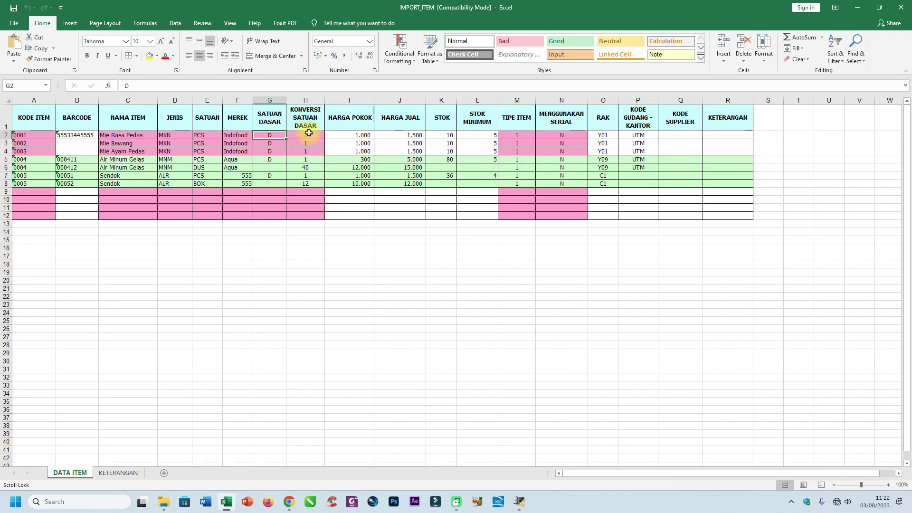
{"action": "left_click", "coordinate": [297, 136]}
{"action": "left_click", "coordinate": [372, 135]}
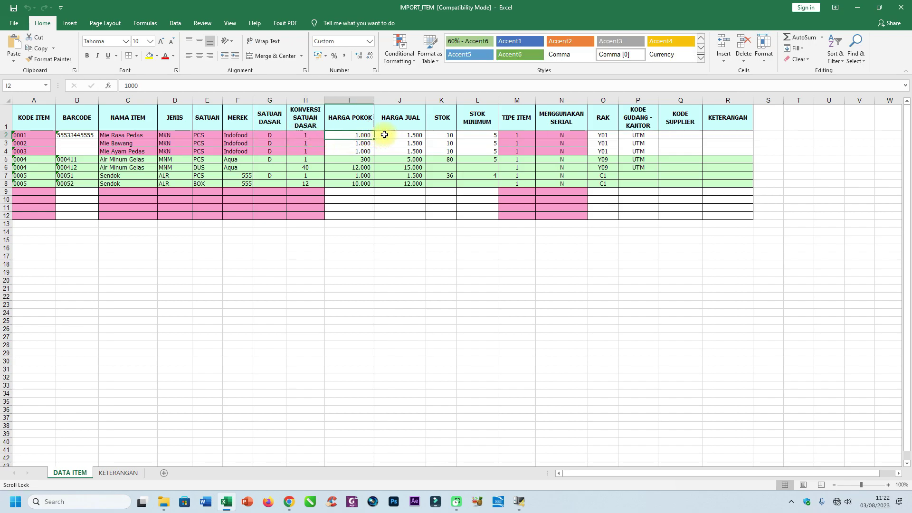
{"action": "left_click", "coordinate": [395, 136]}
{"action": "left_click", "coordinate": [447, 136]}
{"action": "left_click", "coordinate": [481, 139]}
{"action": "left_click", "coordinate": [517, 136]}
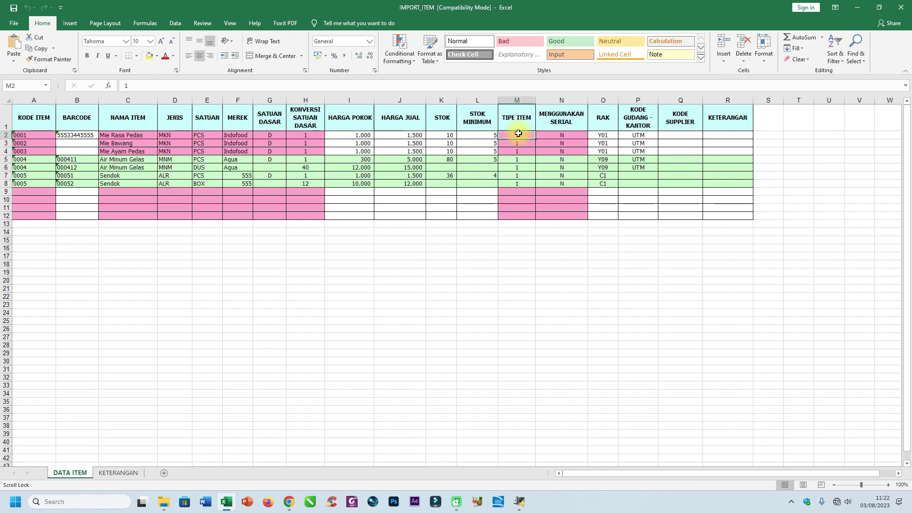
{"action": "left_click", "coordinate": [574, 136]}
{"action": "left_click", "coordinate": [597, 135]}
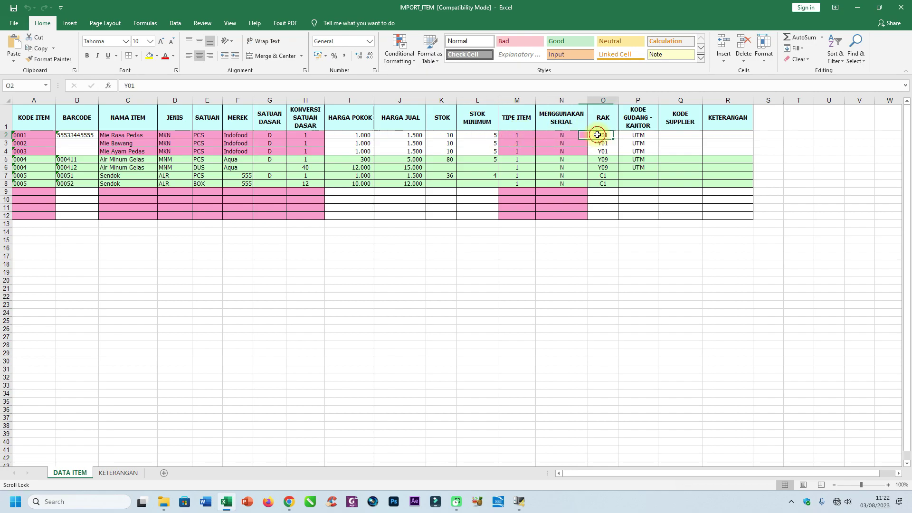
{"action": "left_click", "coordinate": [636, 136]}
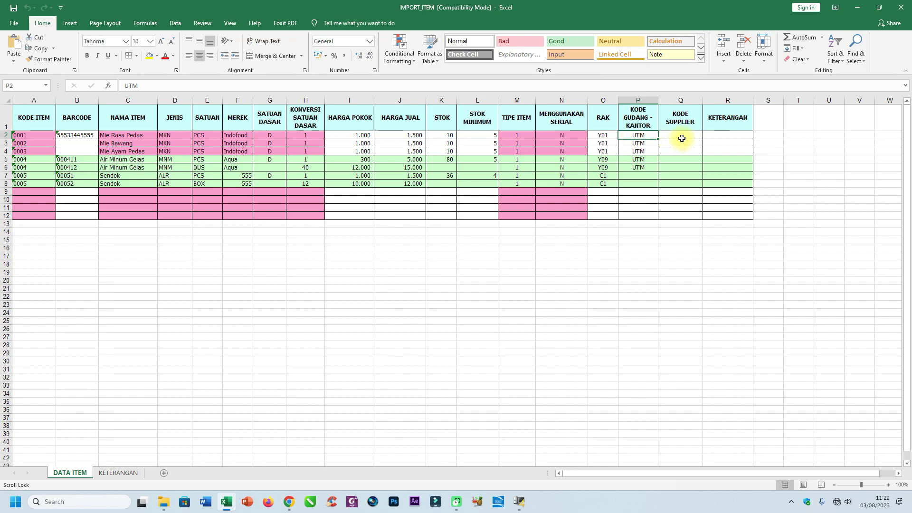
{"action": "left_click", "coordinate": [730, 138]}
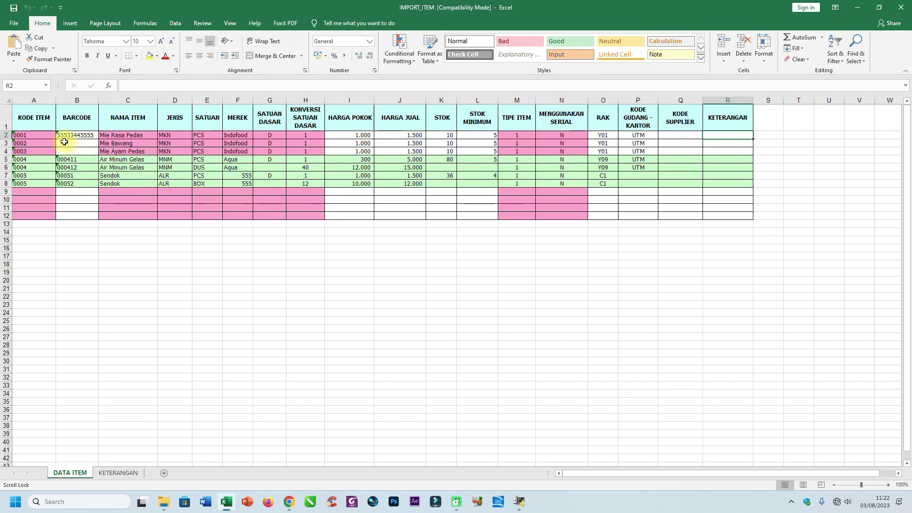
{"action": "left_click", "coordinate": [64, 141]}
{"action": "left_click", "coordinate": [409, 240]}
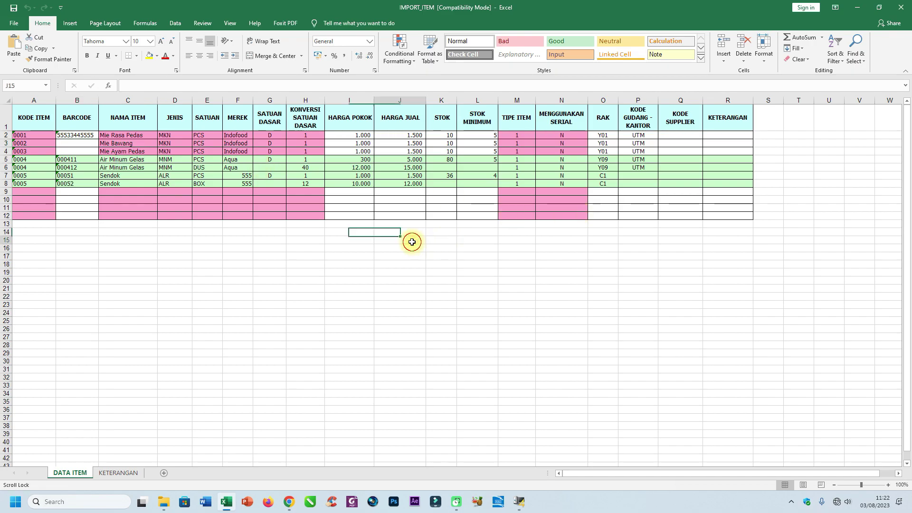
{"action": "left_click", "coordinate": [23, 136]}
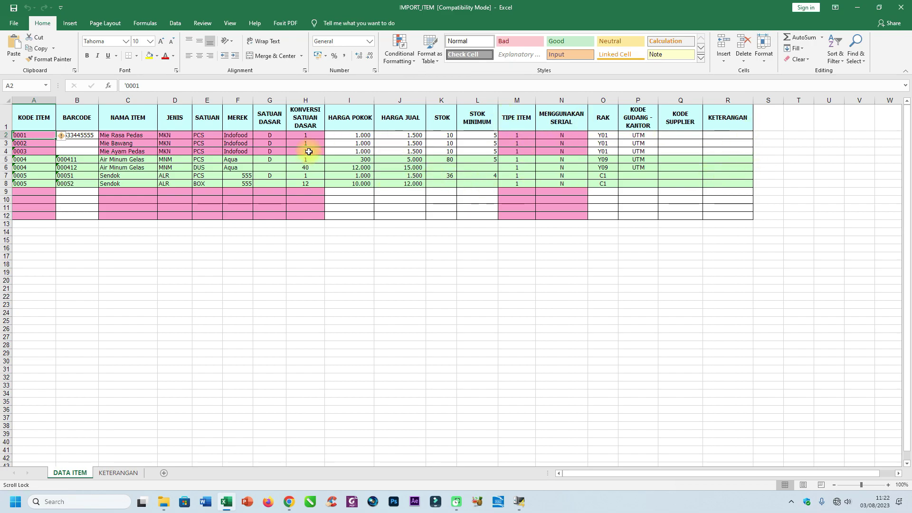
{"action": "left_click", "coordinate": [900, 7]}
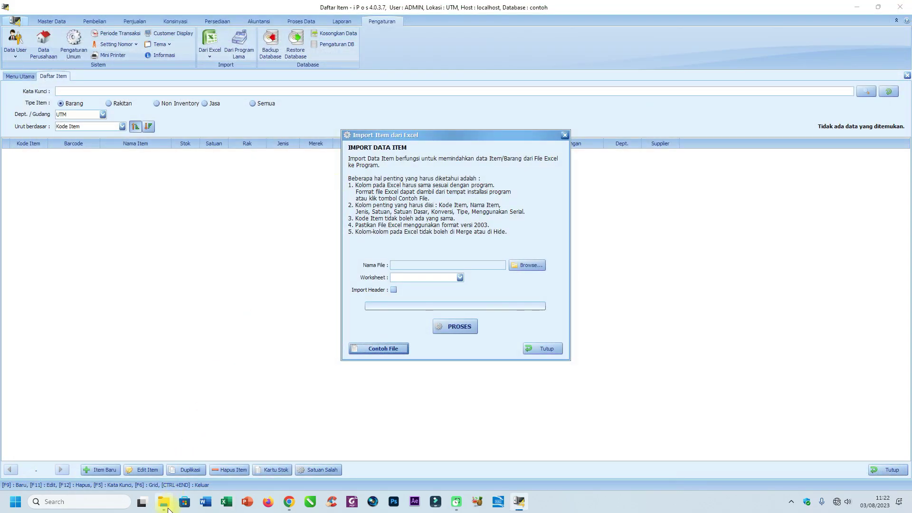
Step: Open the workbook IMPORT_ITEM-DATA RAZQA GRAFIKA-Agustus 2023 from the db_RAZQA GRAFIKA folder on drive F
{"action": "left_click", "coordinate": [167, 505]}
{"action": "left_click", "coordinate": [46, 272]}
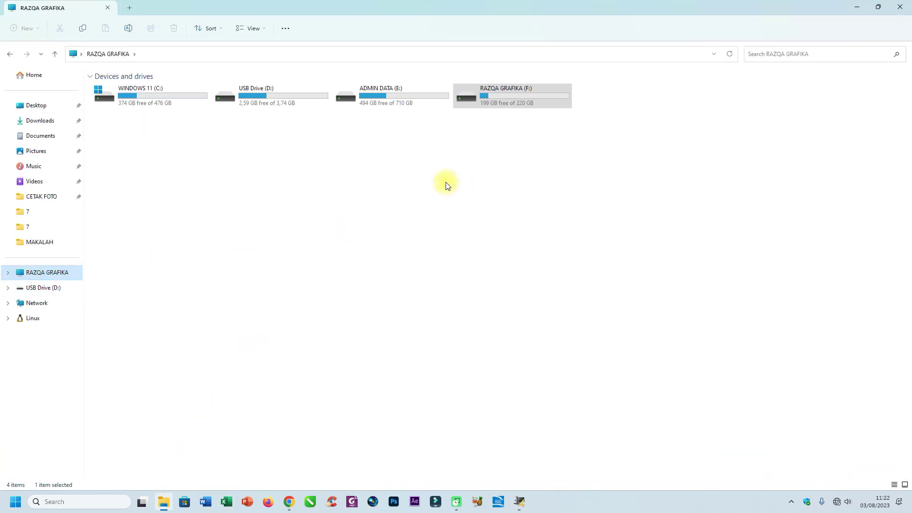
{"action": "double_click", "coordinate": [486, 96]}
{"action": "double_click", "coordinate": [159, 164]}
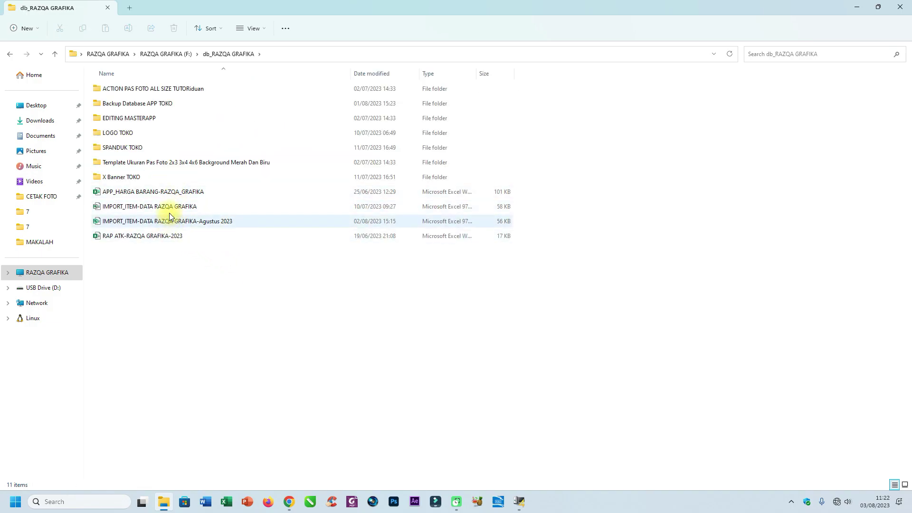
{"action": "double_click", "coordinate": [180, 223]}
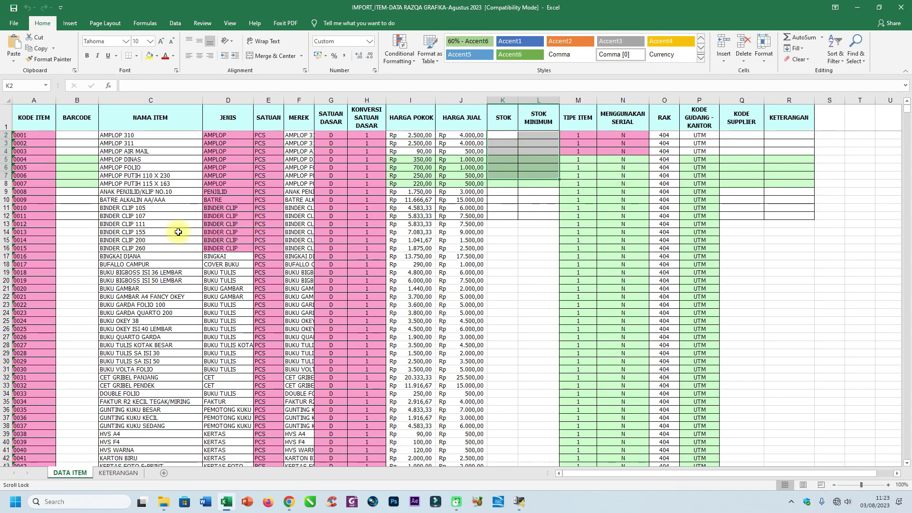
Step: Review the store's item rows in the DATA ITEM sheet, checking the BARCODE, STOK and STOK MINIMUM columns
{"action": "scroll", "coordinate": [55, 178], "scroll_direction": "down", "scroll_amount": 5}
{"action": "scroll", "coordinate": [55, 179], "scroll_direction": "up", "scroll_amount": 5}
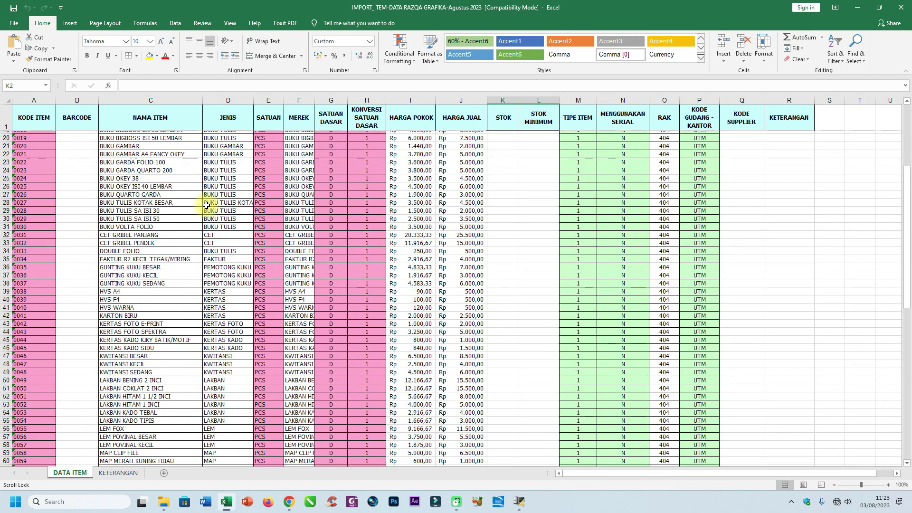
{"action": "left_click", "coordinate": [81, 138]}
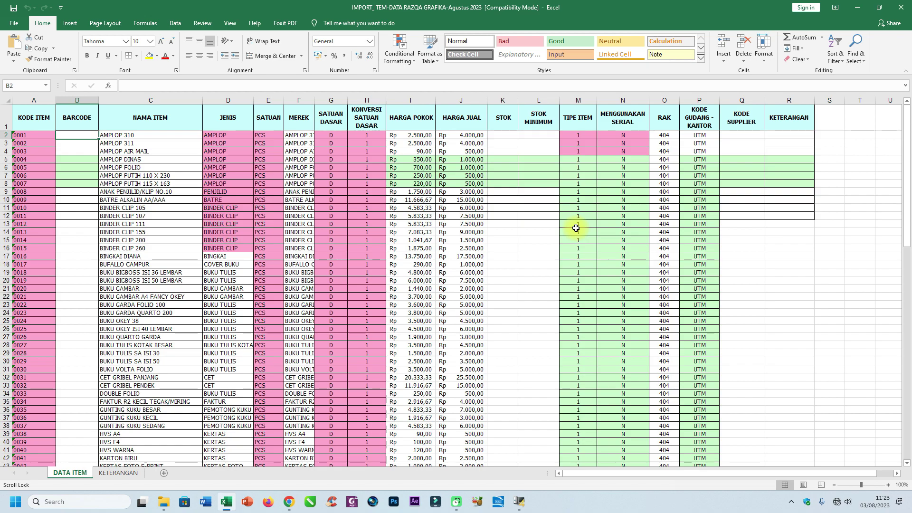
{"action": "left_click", "coordinate": [506, 136]}
{"action": "left_click", "coordinate": [541, 137]}
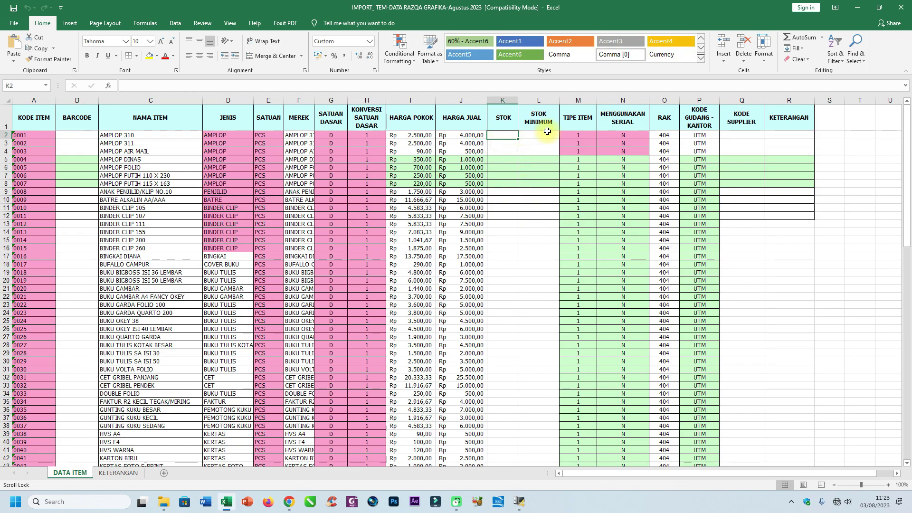
{"action": "left_click", "coordinate": [502, 136]}
{"action": "left_click", "coordinate": [500, 160]}
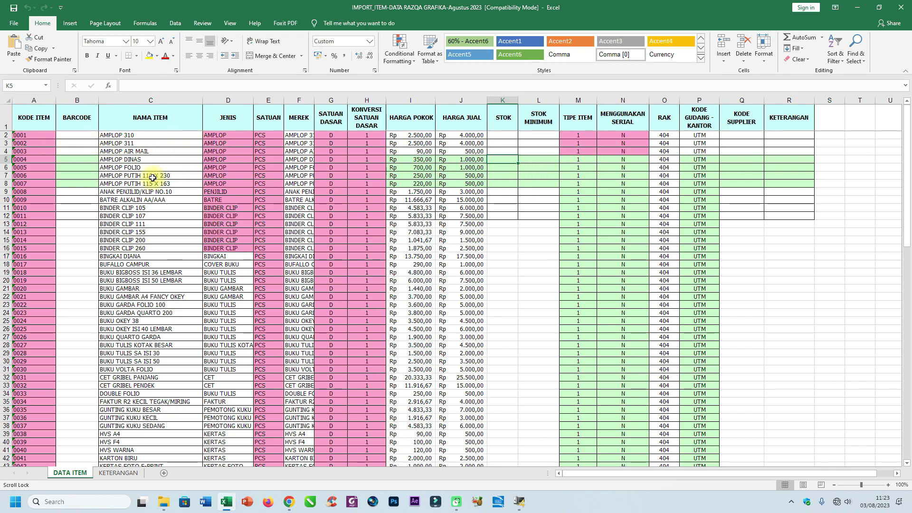
Step: Check the DATA ITEM rows again, including the item code, name, type, brand and base unit columns, and close the workbook
{"action": "scroll", "coordinate": [579, 275], "scroll_direction": "down", "scroll_amount": 8}
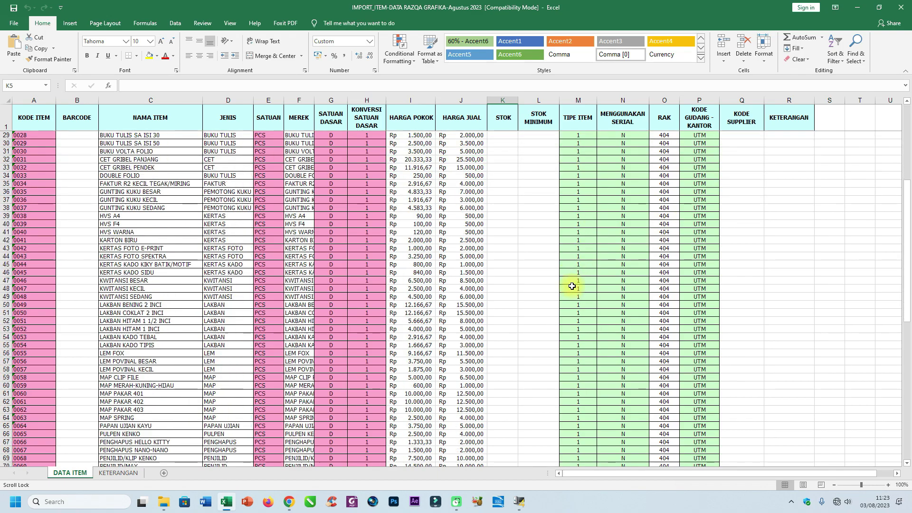
{"action": "scroll", "coordinate": [525, 267], "scroll_direction": "up", "scroll_amount": 6}
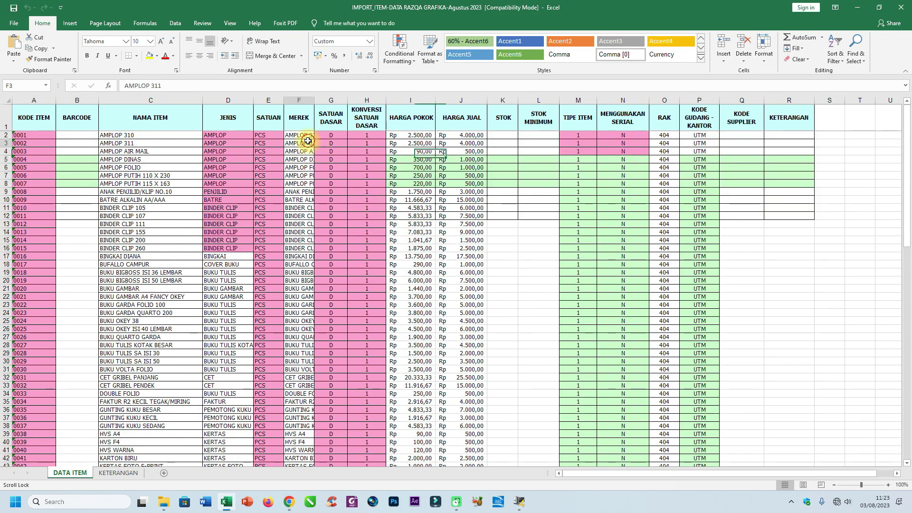
{"action": "left_click", "coordinate": [307, 142]}
{"action": "left_click", "coordinate": [342, 141]}
{"action": "left_click", "coordinate": [341, 135]}
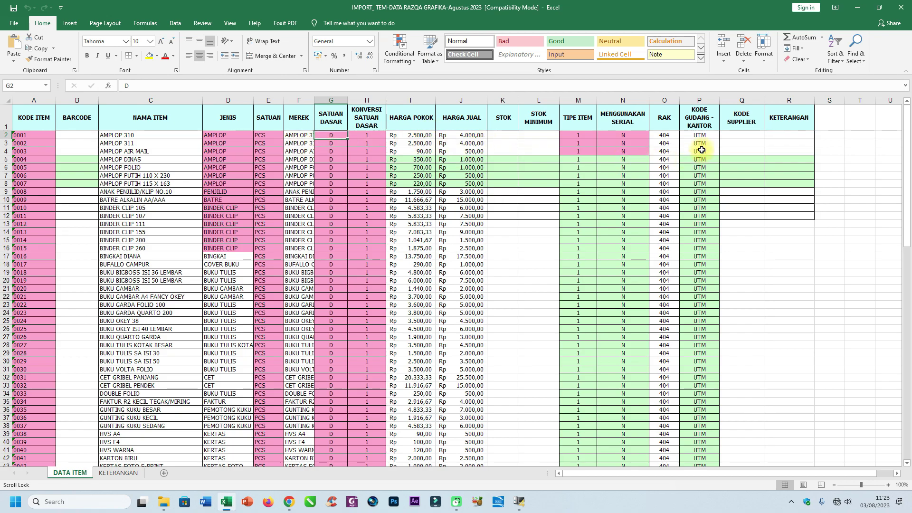
{"action": "scroll", "coordinate": [243, 242], "scroll_direction": "down", "scroll_amount": 19}
{"action": "scroll", "coordinate": [245, 245], "scroll_direction": "up", "scroll_amount": 19}
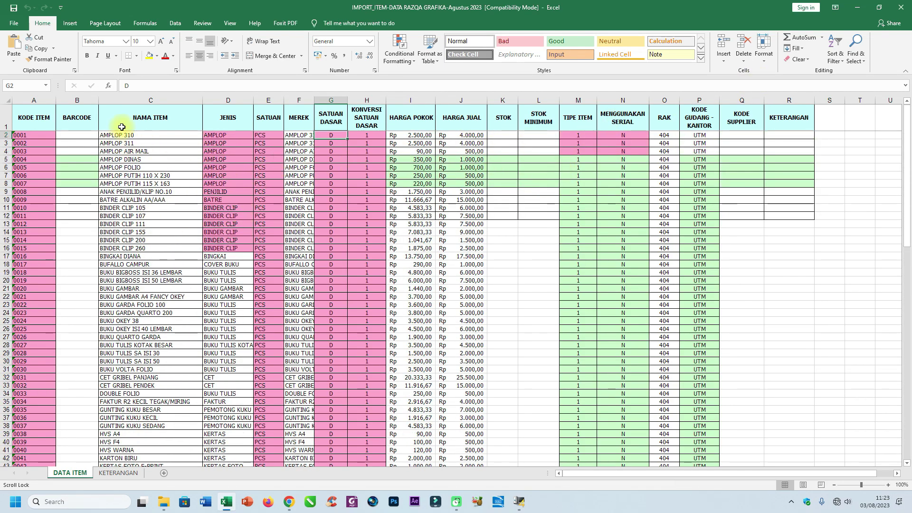
{"action": "left_click", "coordinate": [36, 137]}
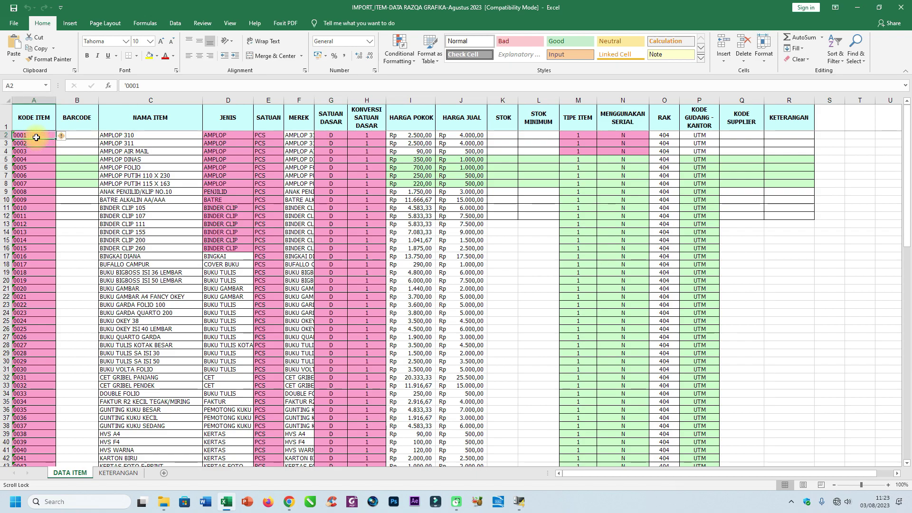
{"action": "left_click", "coordinate": [157, 137]}
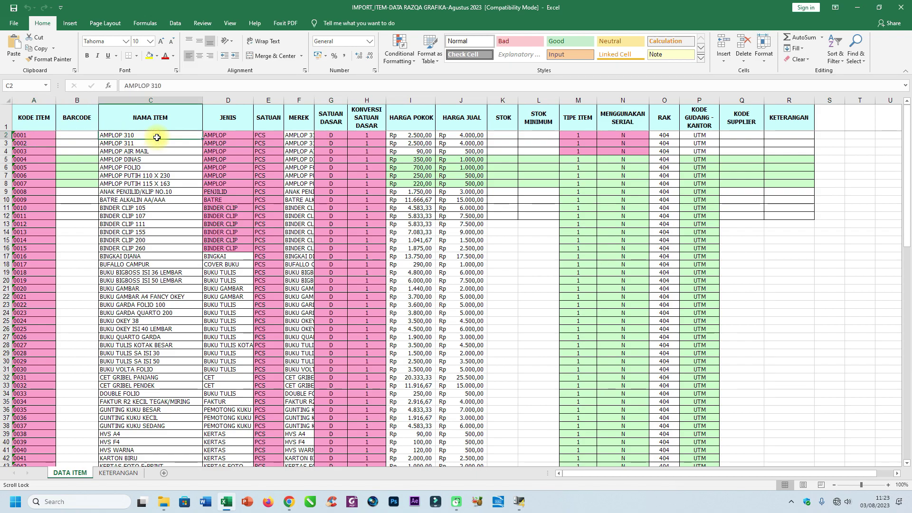
{"action": "left_click", "coordinate": [231, 136]}
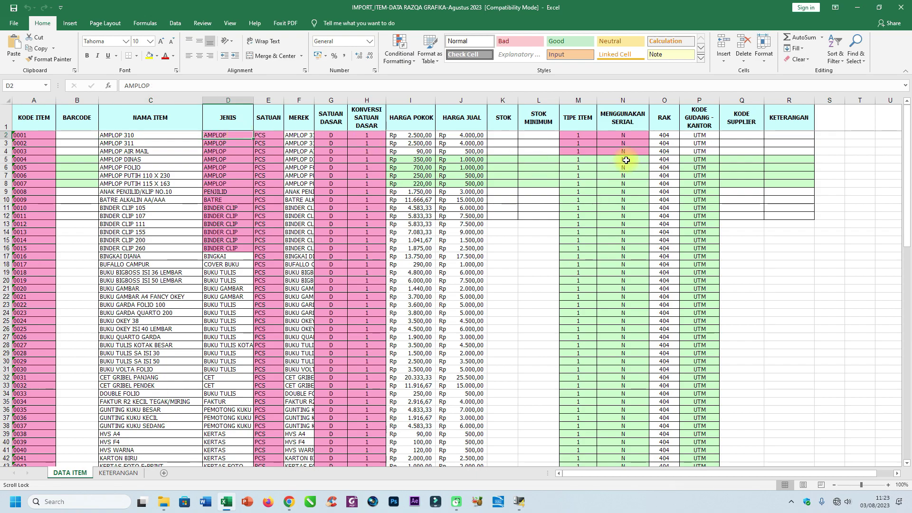
{"action": "left_click", "coordinate": [901, 7]}
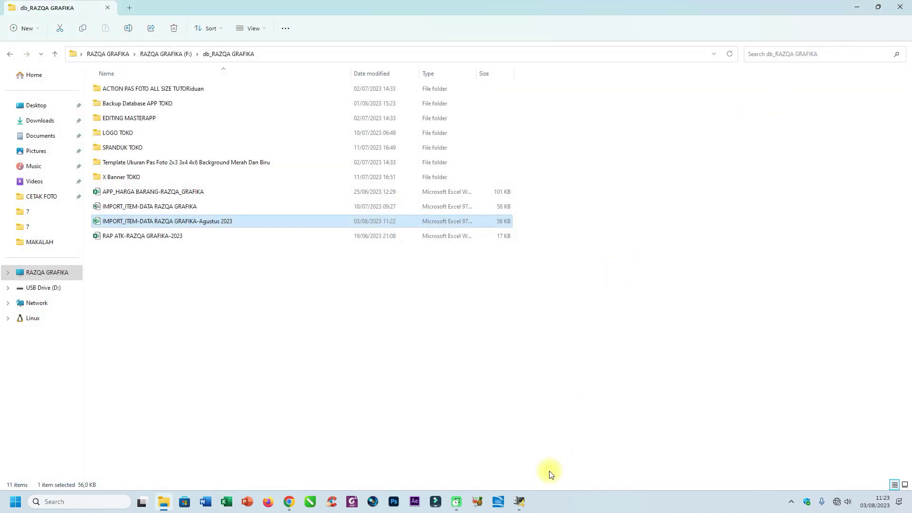
Step: Switch to iPos 4 and restart the import of item data from Excel
{"action": "left_click", "coordinate": [519, 502]}
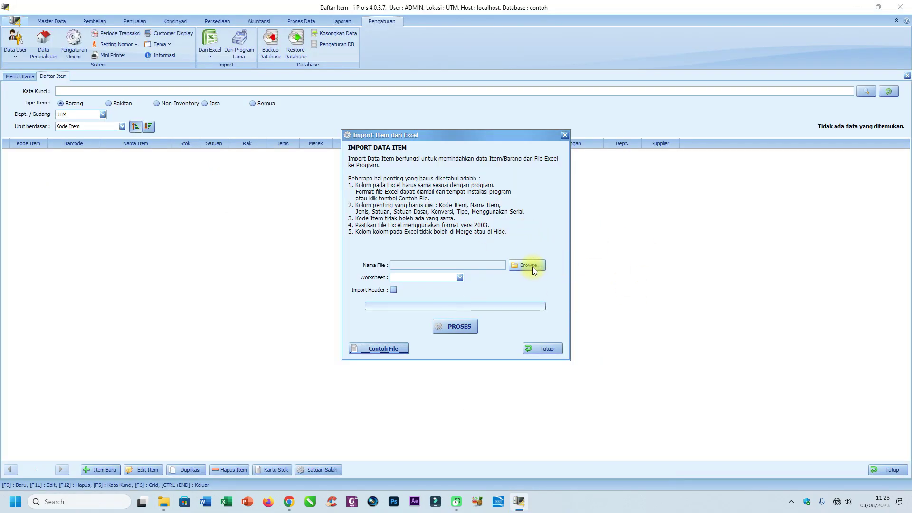
{"action": "left_click", "coordinate": [564, 135]}
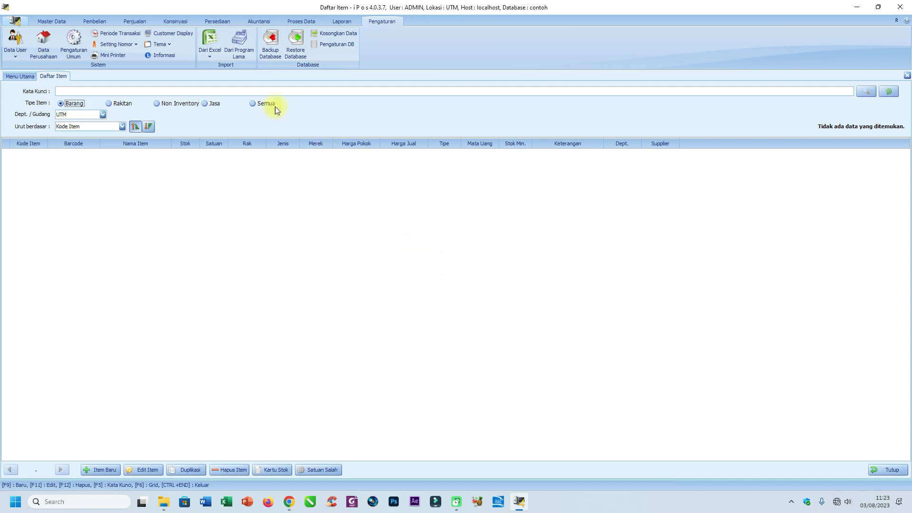
{"action": "left_click", "coordinate": [213, 54]}
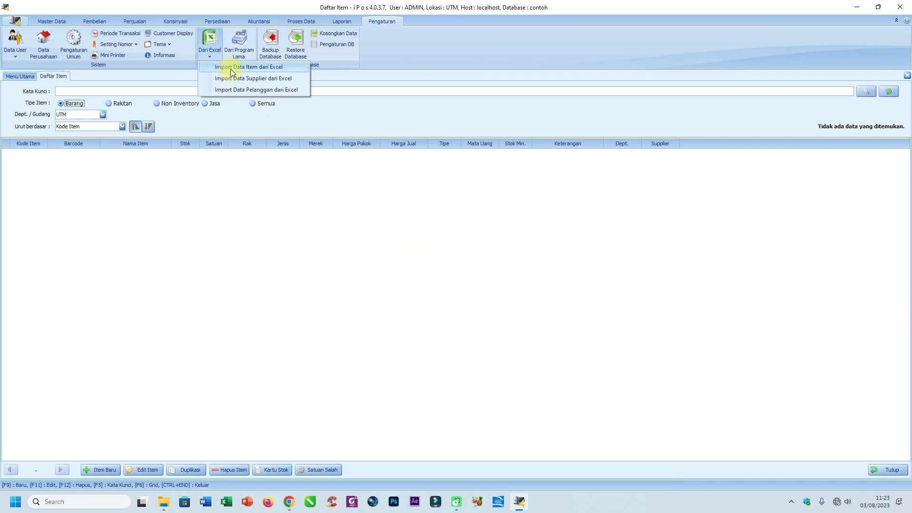
{"action": "left_click", "coordinate": [230, 68]}
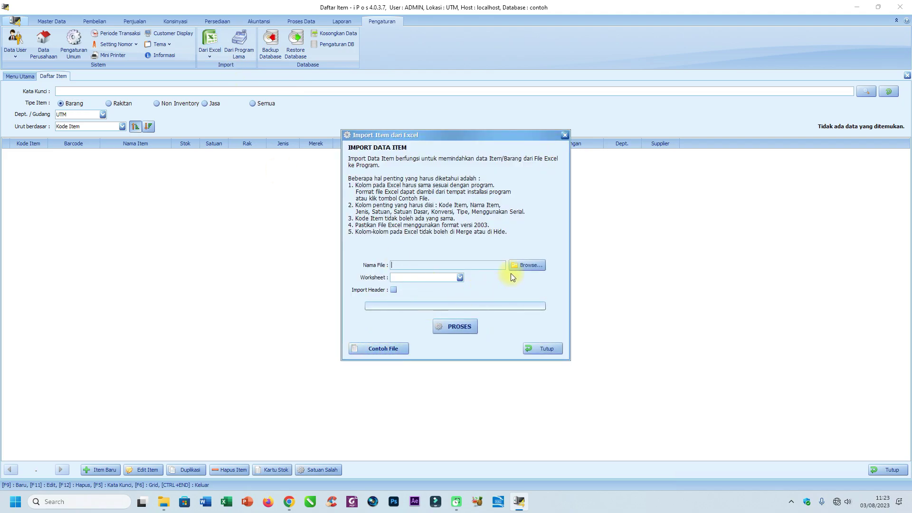
Step: Import the DATA ITEM worksheet from the file IMPORT_ITEM-DATA RAZQA GRAFIKA-Agustus 2023 in the db_RAZQA GRAFIKA folder
{"action": "left_click", "coordinate": [526, 265]}
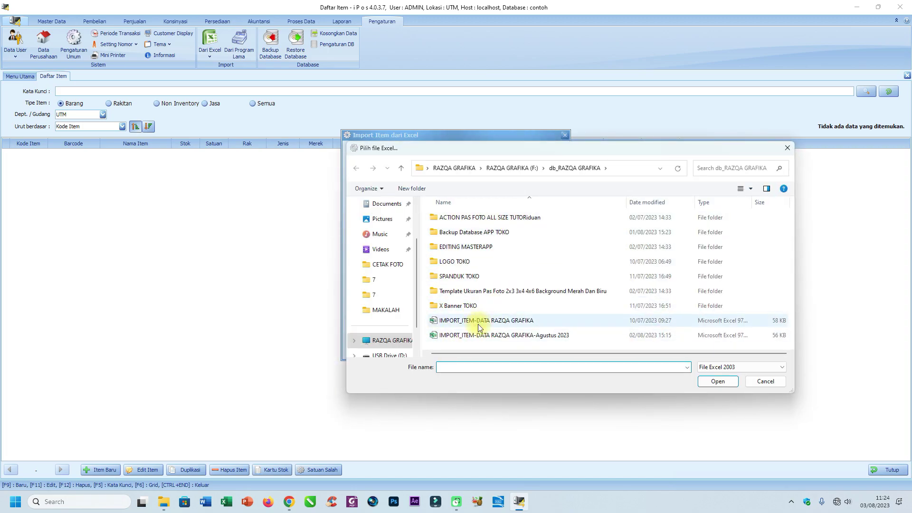
{"action": "left_click", "coordinate": [485, 335]}
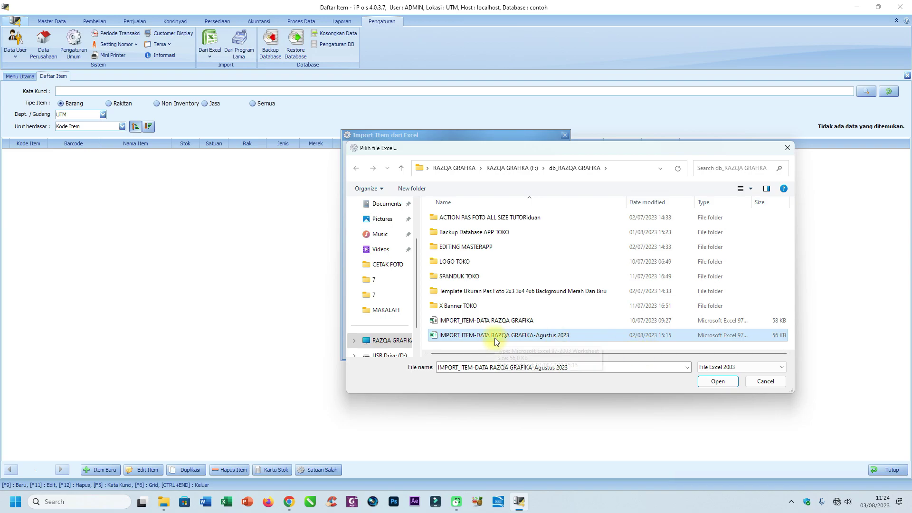
{"action": "left_click", "coordinate": [722, 380]}
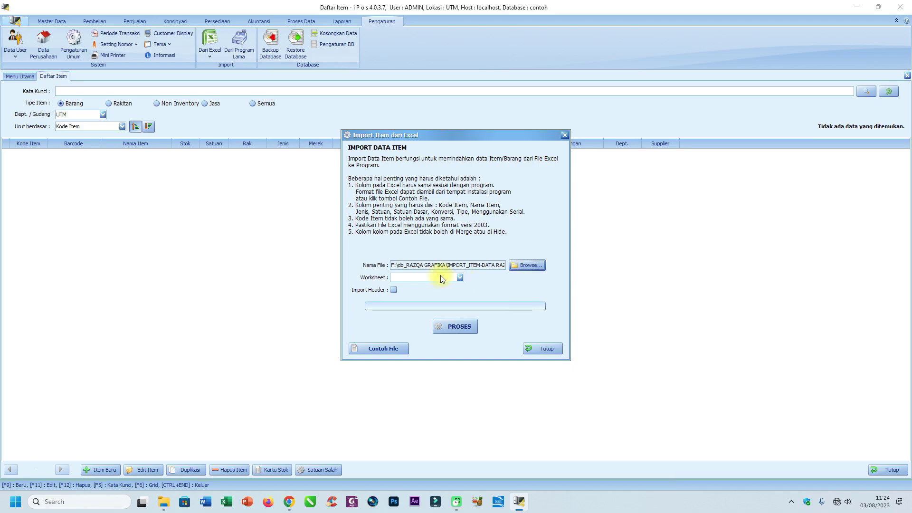
{"action": "left_click", "coordinate": [459, 279]}
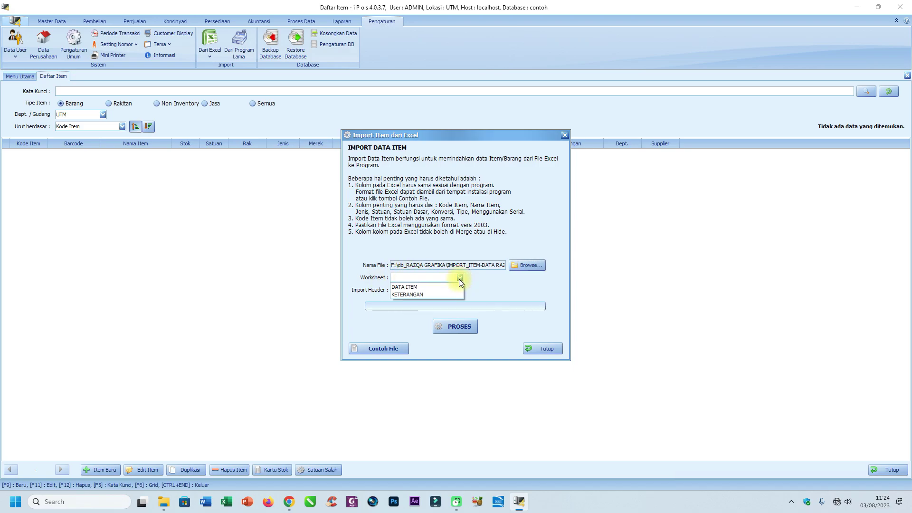
{"action": "left_click", "coordinate": [407, 287]}
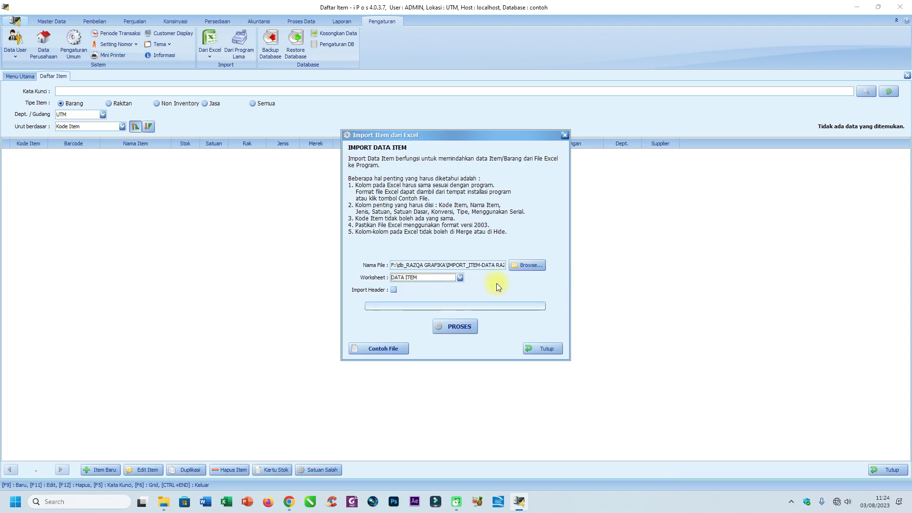
{"action": "left_click", "coordinate": [444, 327]}
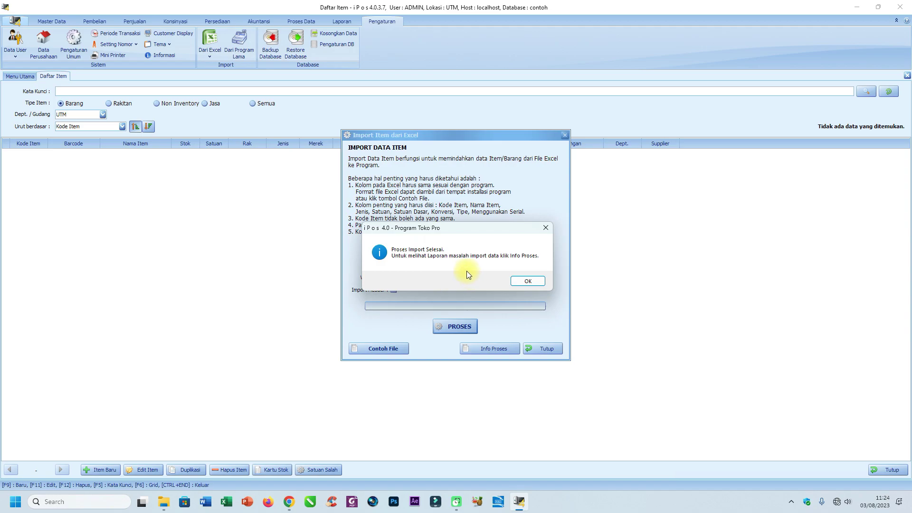
{"action": "left_click", "coordinate": [527, 281]}
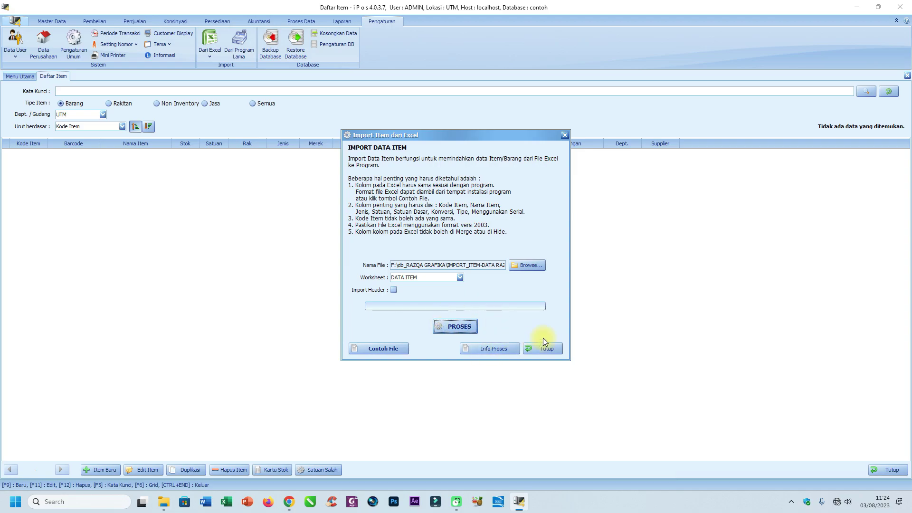
Step: Read the import process report for errors, and close the report and the import dialog
{"action": "left_click", "coordinate": [499, 348]}
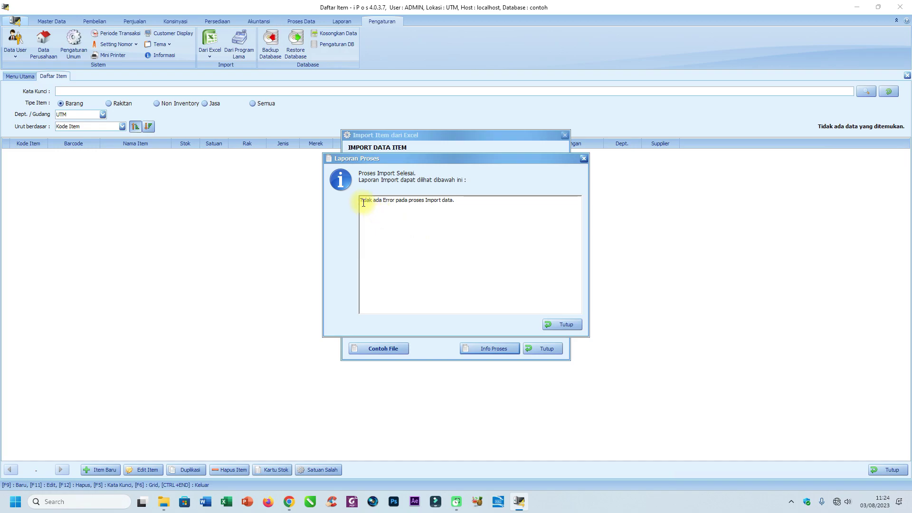
{"action": "left_click_drag", "start_coordinate": [362, 201], "coordinate": [481, 198]}
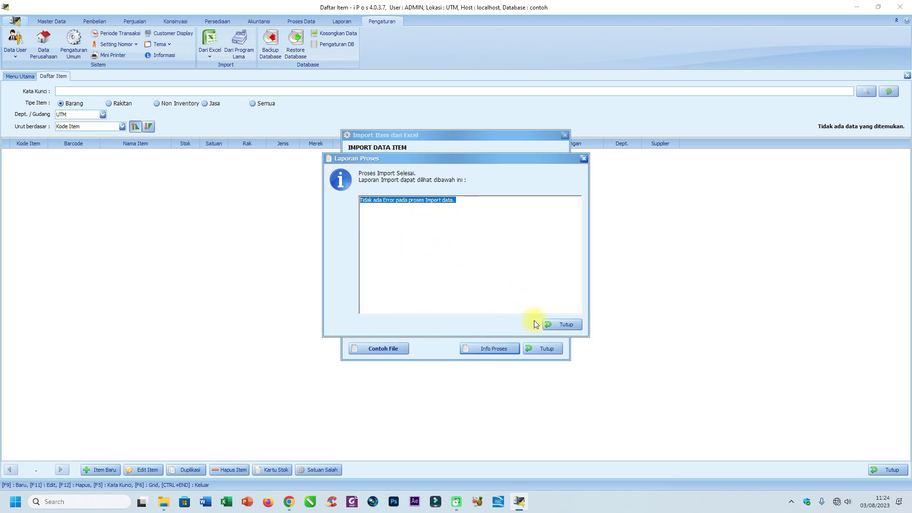
{"action": "left_click", "coordinate": [568, 324]}
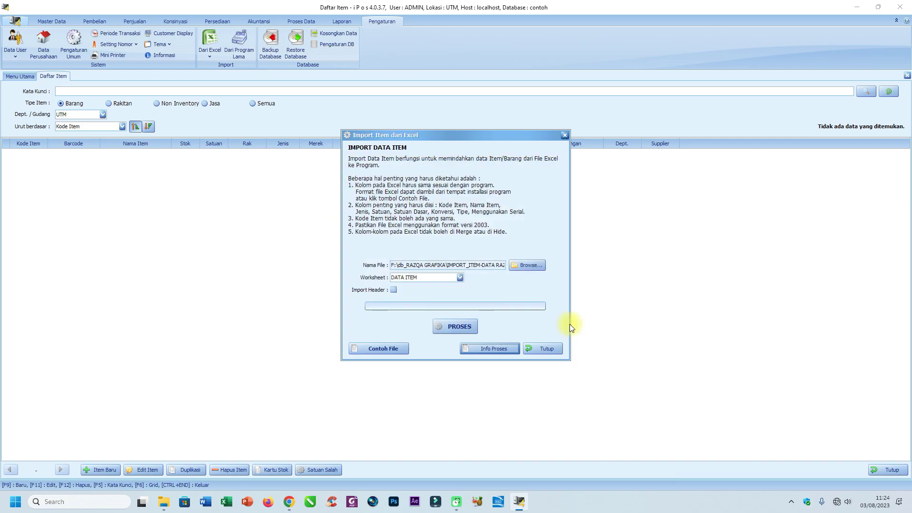
{"action": "left_click", "coordinate": [544, 348]}
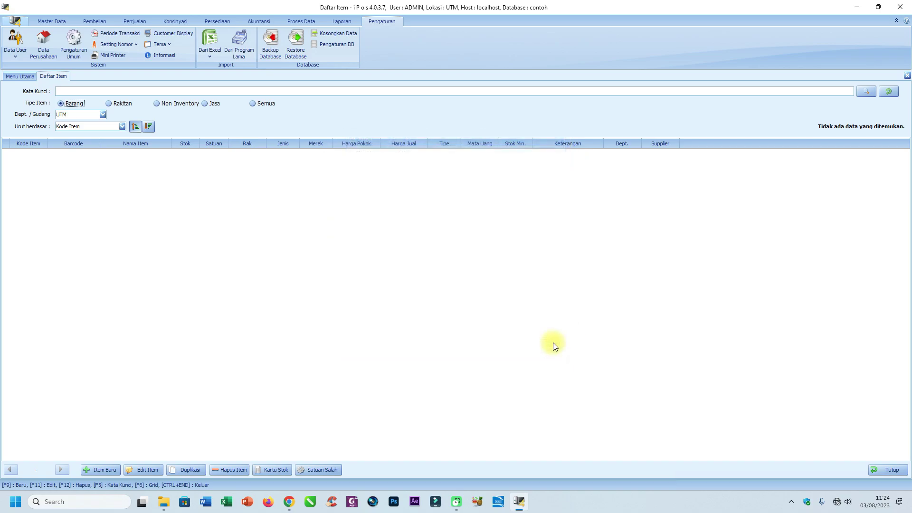
Step: List items of all types (Semua) in Daftar Item and review the imported rows on the first page
{"action": "left_click", "coordinate": [250, 104]}
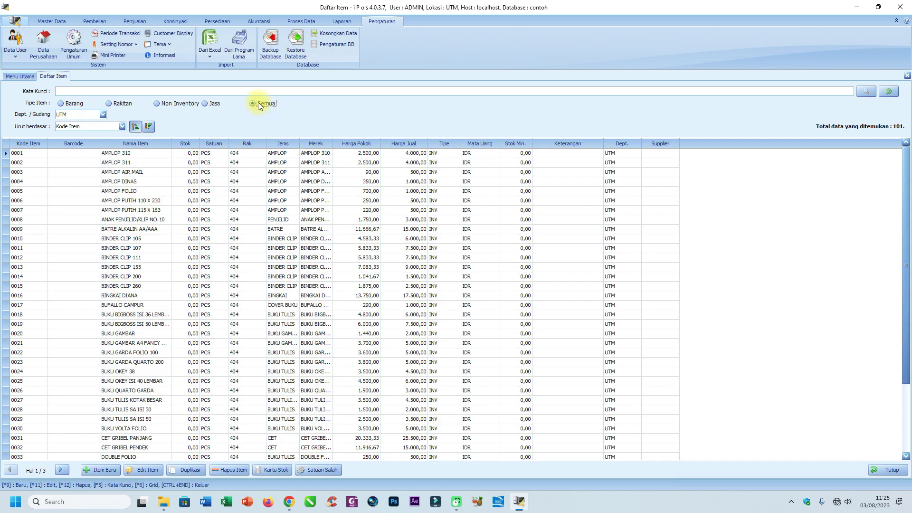
{"action": "scroll", "coordinate": [213, 259], "scroll_direction": "down", "scroll_amount": 3}
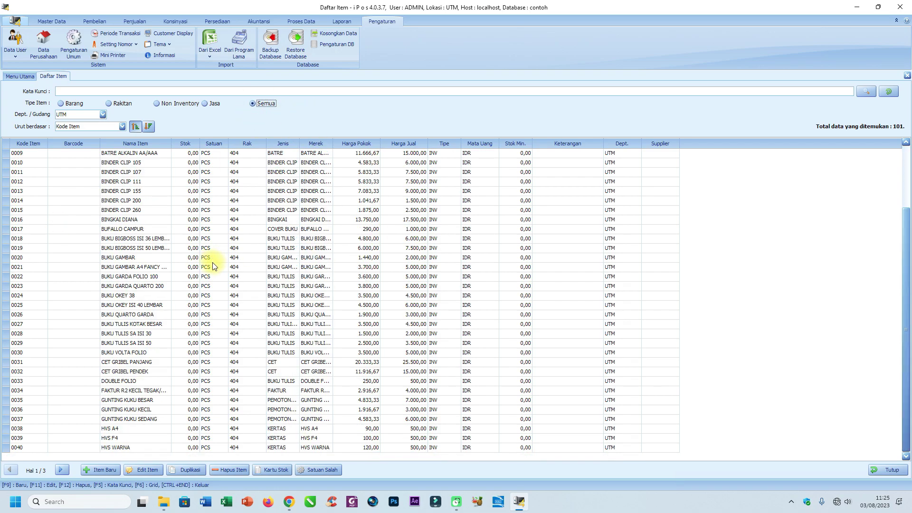
{"action": "scroll", "coordinate": [214, 264], "scroll_direction": "up", "scroll_amount": 3}
{"action": "scroll", "coordinate": [332, 213], "scroll_direction": "down", "scroll_amount": 3}
{"action": "scroll", "coordinate": [503, 292], "scroll_direction": "up", "scroll_amount": 3}
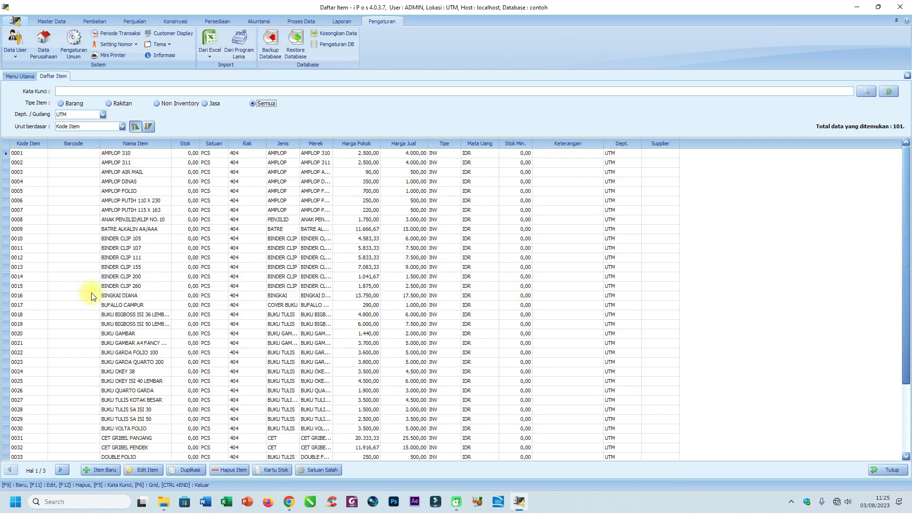
{"action": "left_click", "coordinate": [113, 153]}
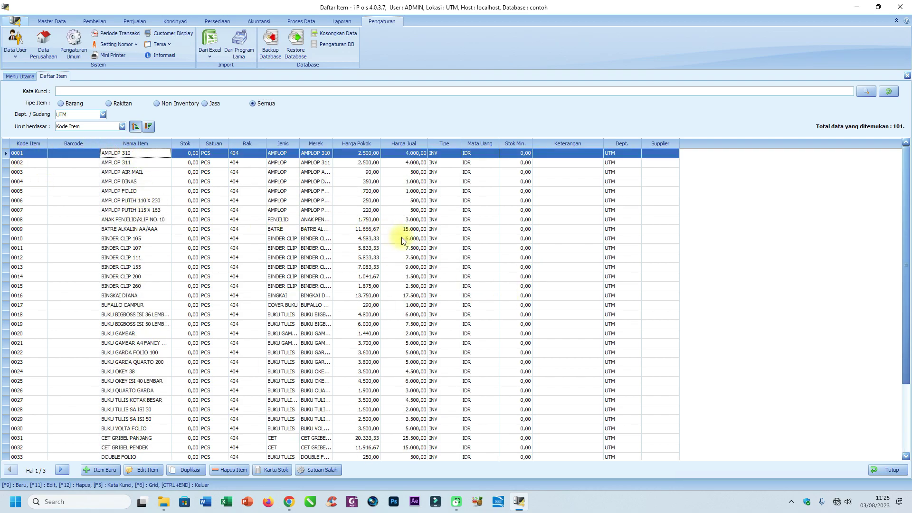
{"action": "scroll", "coordinate": [530, 303], "scroll_direction": "down", "scroll_amount": 3}
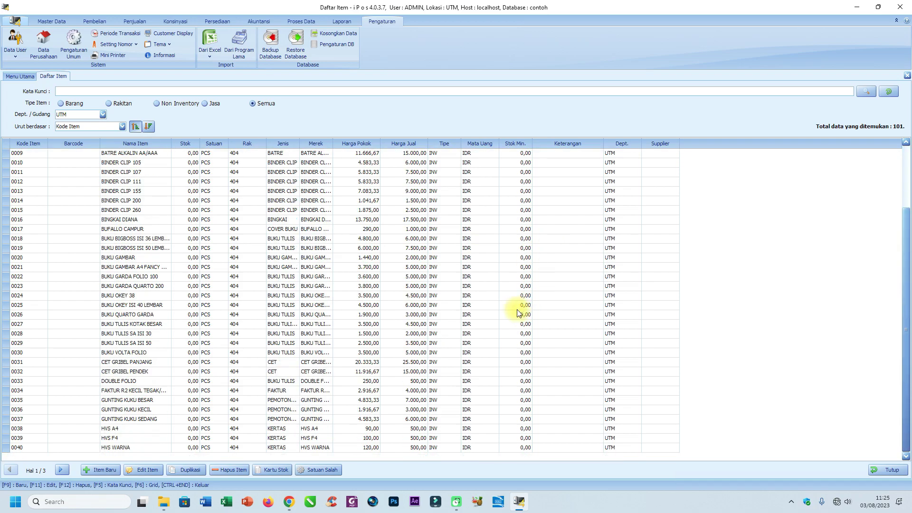
{"action": "scroll", "coordinate": [526, 308], "scroll_direction": "up", "scroll_amount": 3}
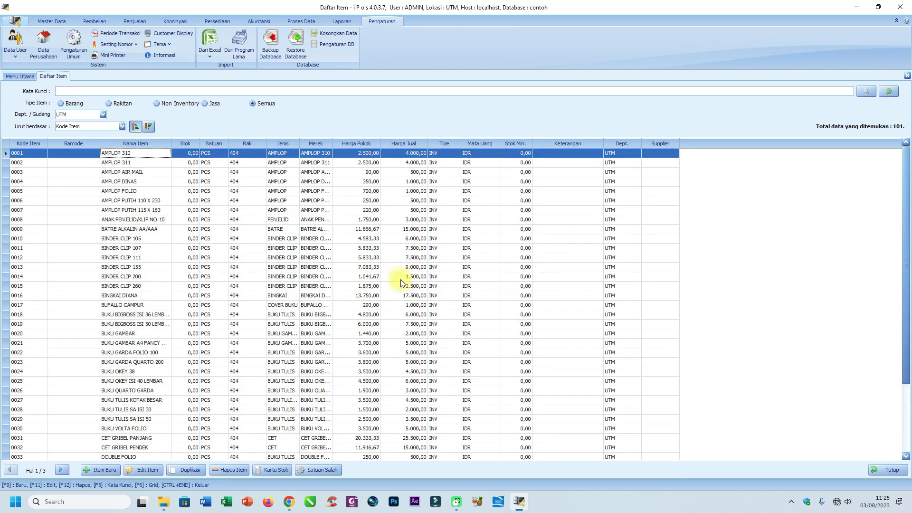
Step: Page through the item list to the last page, checking its final items, and return to the first page's rows
{"action": "left_click", "coordinate": [62, 470]}
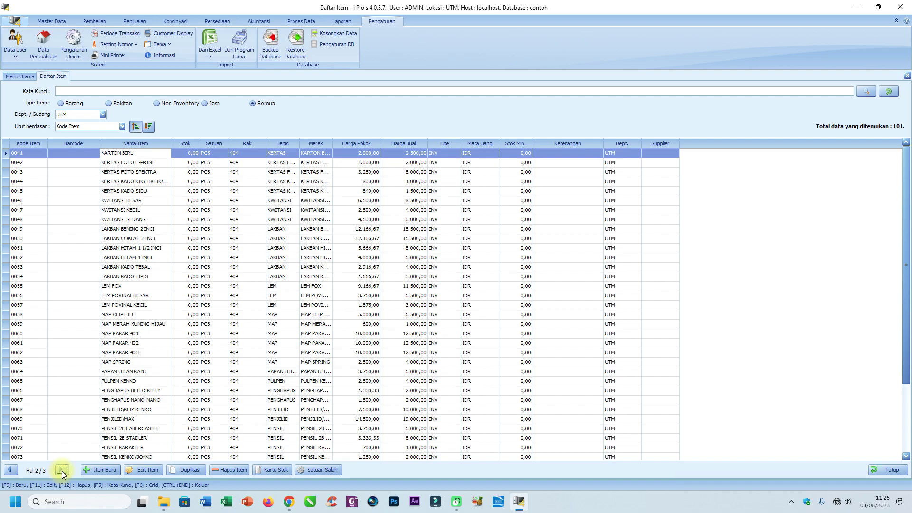
{"action": "left_click", "coordinate": [62, 470]}
{"action": "left_click", "coordinate": [198, 324]}
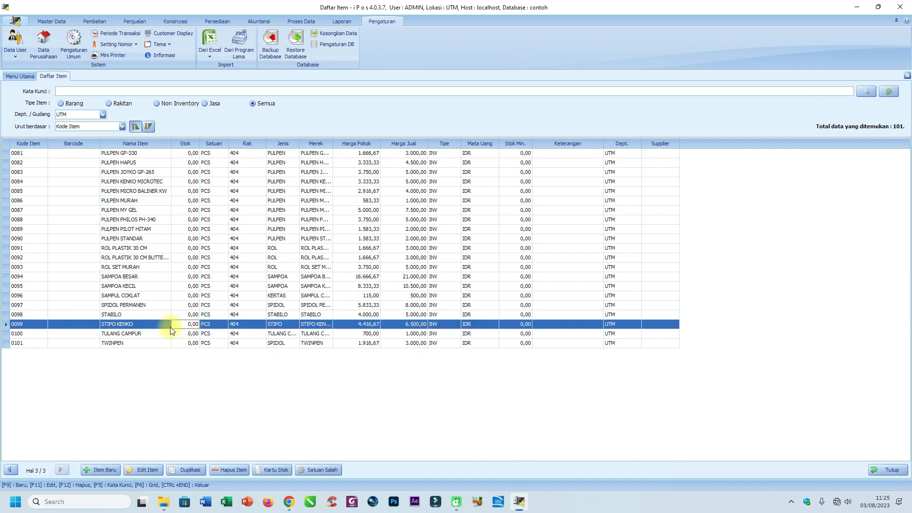
{"action": "left_click", "coordinate": [102, 342]}
{"action": "left_click", "coordinate": [19, 324]}
{"action": "left_click", "coordinate": [10, 470]}
{"action": "left_click", "coordinate": [10, 470]}
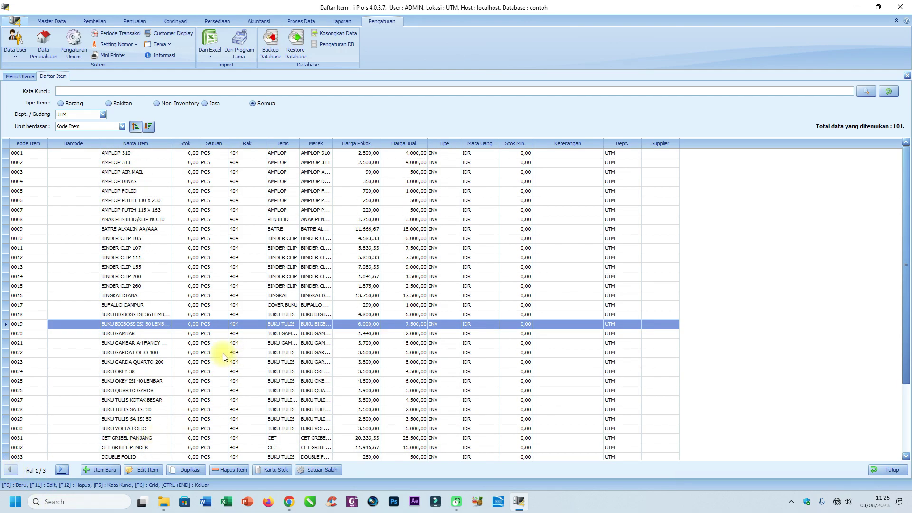
{"action": "scroll", "coordinate": [235, 342], "scroll_direction": "down", "scroll_amount": 3}
{"action": "scroll", "coordinate": [236, 343], "scroll_direction": "up", "scroll_amount": 3}
{"action": "left_click", "coordinate": [288, 181]}
{"action": "left_click", "coordinate": [280, 219]}
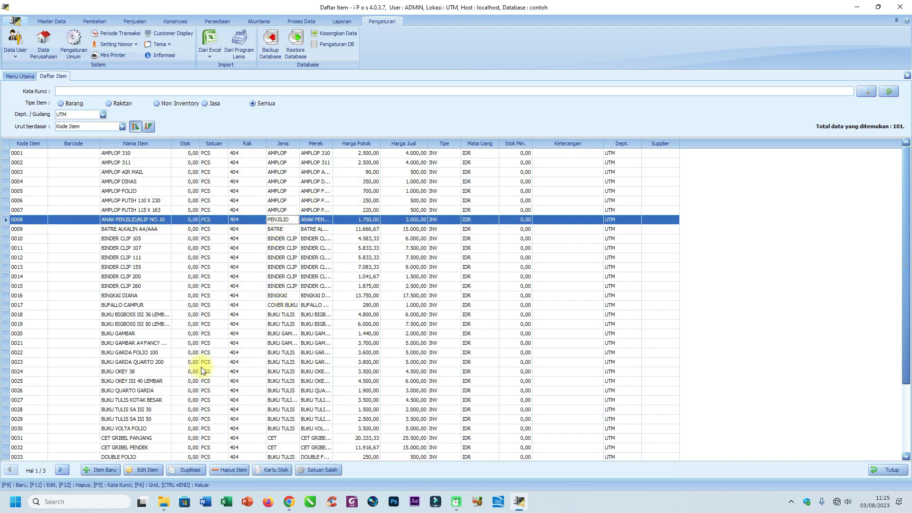
Step: Open a new item form, look through its Harga Jual, Potongan Harga Jual and Lain-lain sections, and close it without saving
{"action": "left_click", "coordinate": [100, 470]}
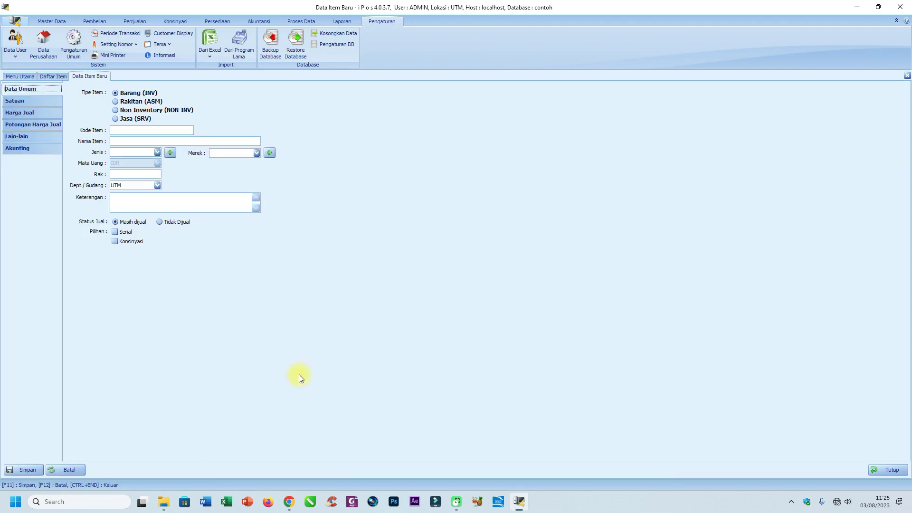
{"action": "left_click", "coordinate": [36, 113]}
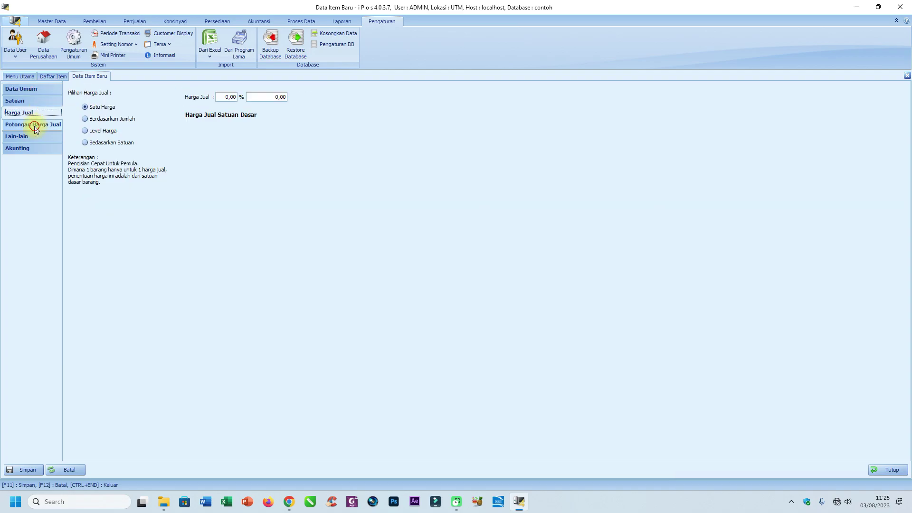
{"action": "left_click", "coordinate": [33, 124]}
{"action": "left_click", "coordinate": [33, 136]}
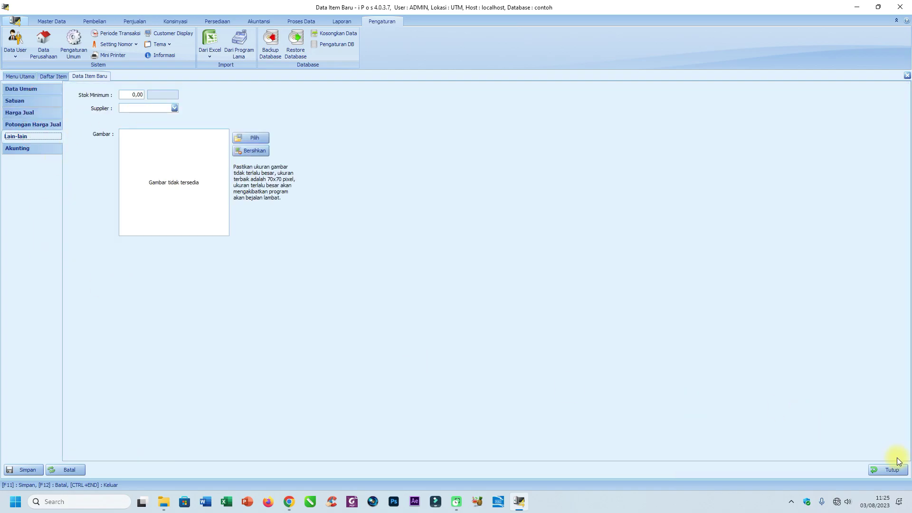
{"action": "left_click", "coordinate": [884, 469]}
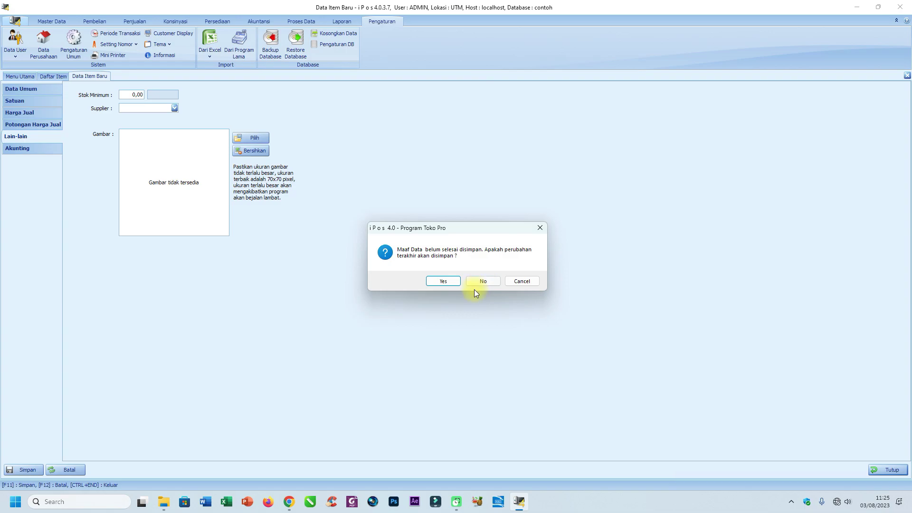
{"action": "left_click", "coordinate": [483, 281]}
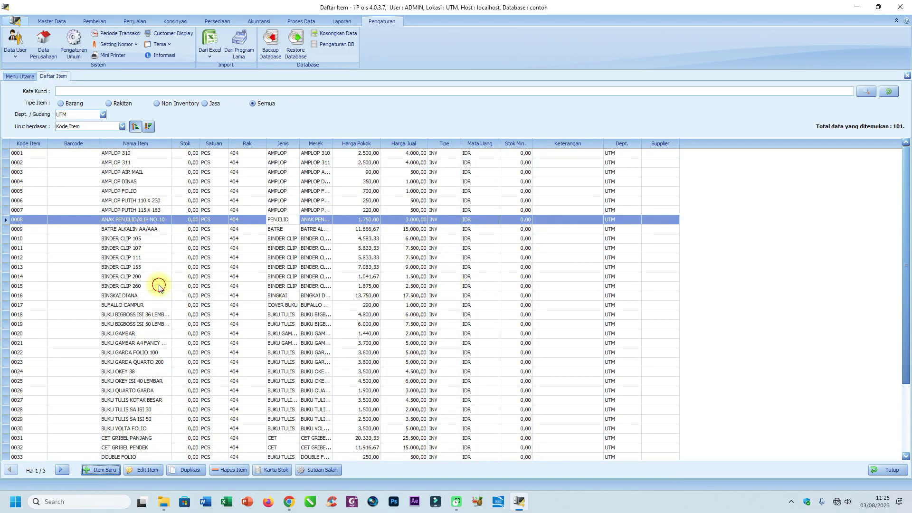
Step: Open item 0010, BINDER CLIP 105, from the item list for editing
{"action": "left_click", "coordinate": [154, 285]}
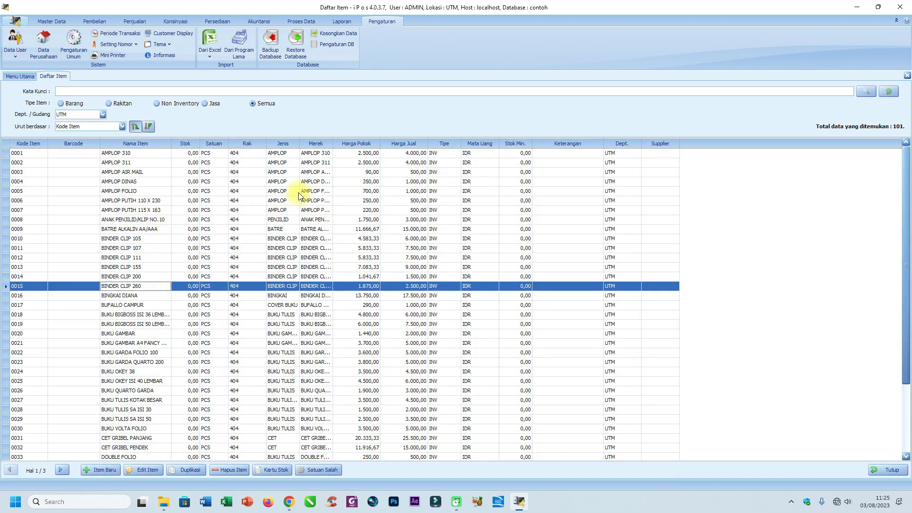
{"action": "left_click", "coordinate": [140, 249]}
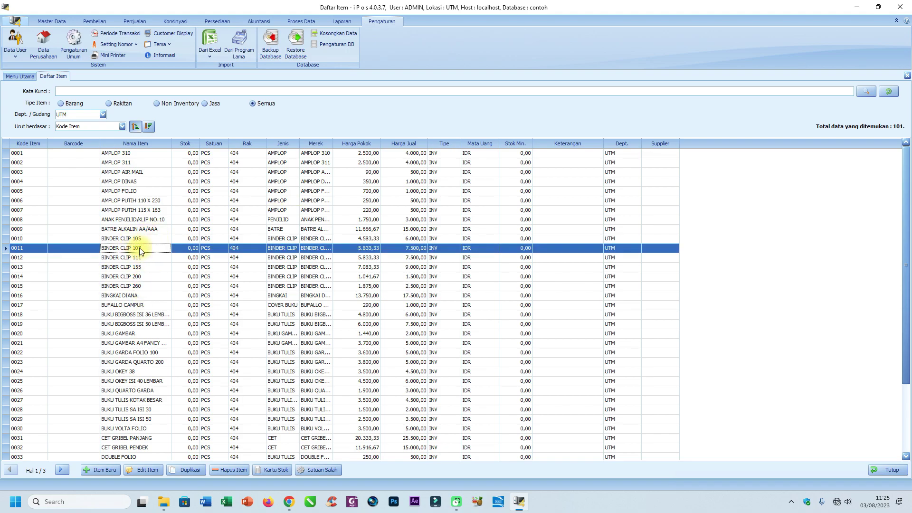
{"action": "left_click", "coordinate": [140, 240]}
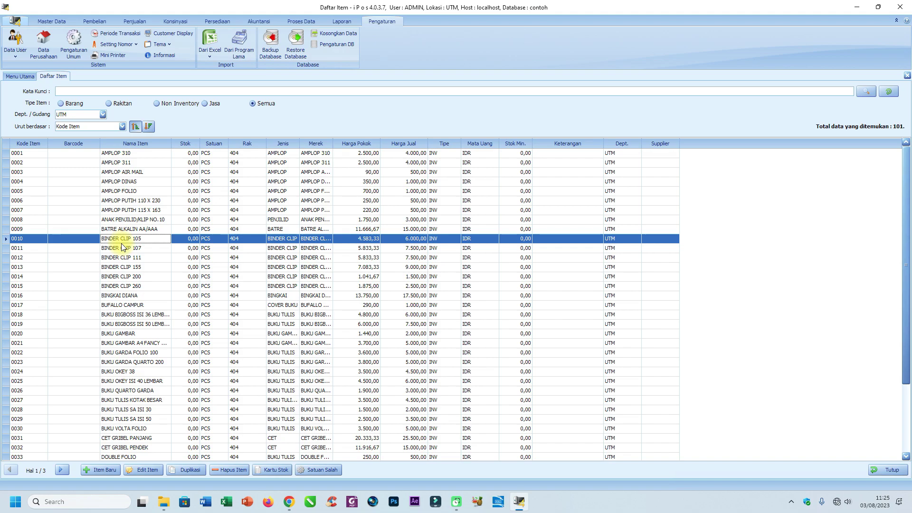
{"action": "left_click", "coordinate": [143, 471]}
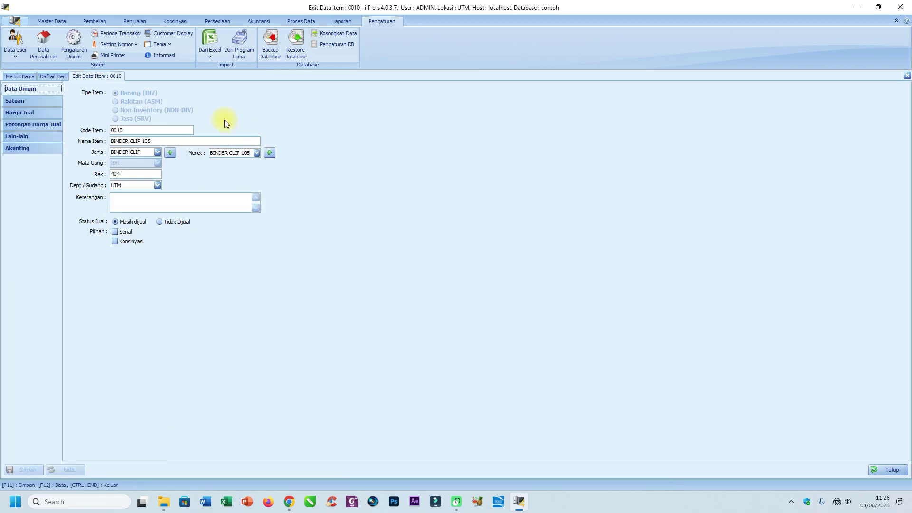
Step: In item 0010's Harga Jual settings, try the Berdasarkan Jumlah pricing option and switch to Satu Harga
{"action": "left_click", "coordinate": [19, 113]}
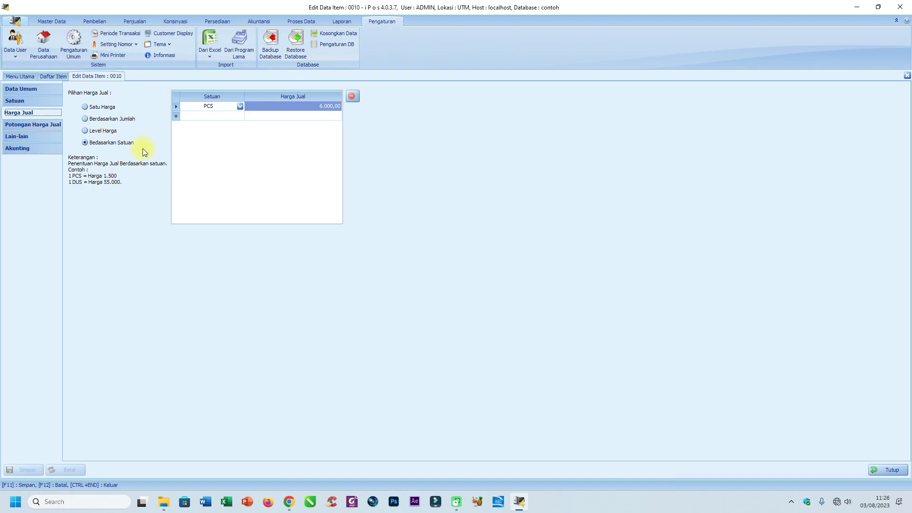
{"action": "left_click", "coordinate": [119, 141]}
{"action": "left_click", "coordinate": [116, 118]}
{"action": "left_click", "coordinate": [113, 106]}
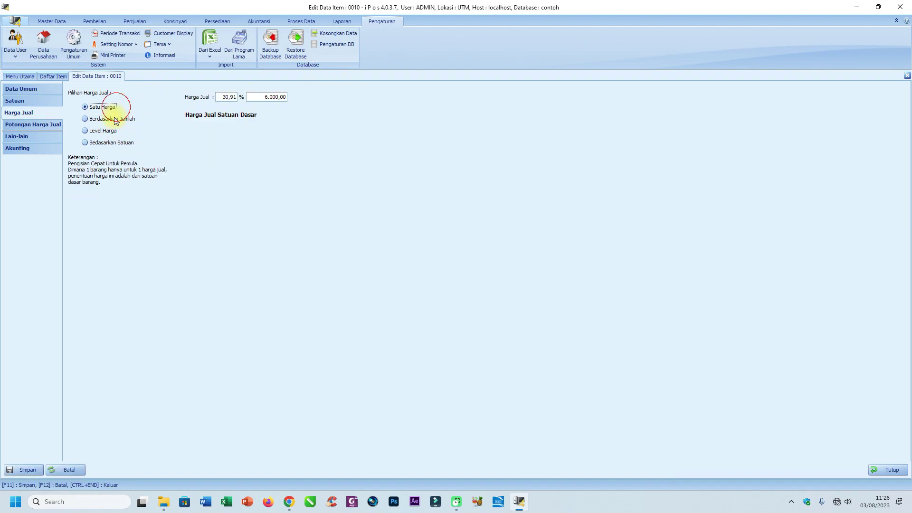